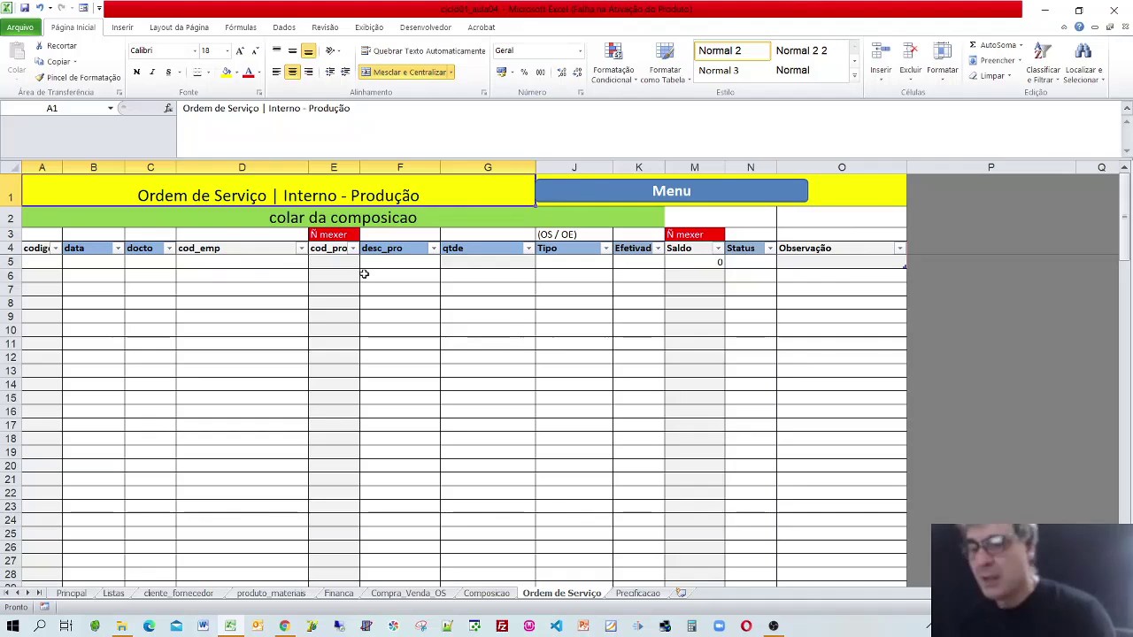
Step: Widen the desc_pro column of the Ordem de Serviço table slightly
{"action": "left_click", "coordinate": [333, 264]}
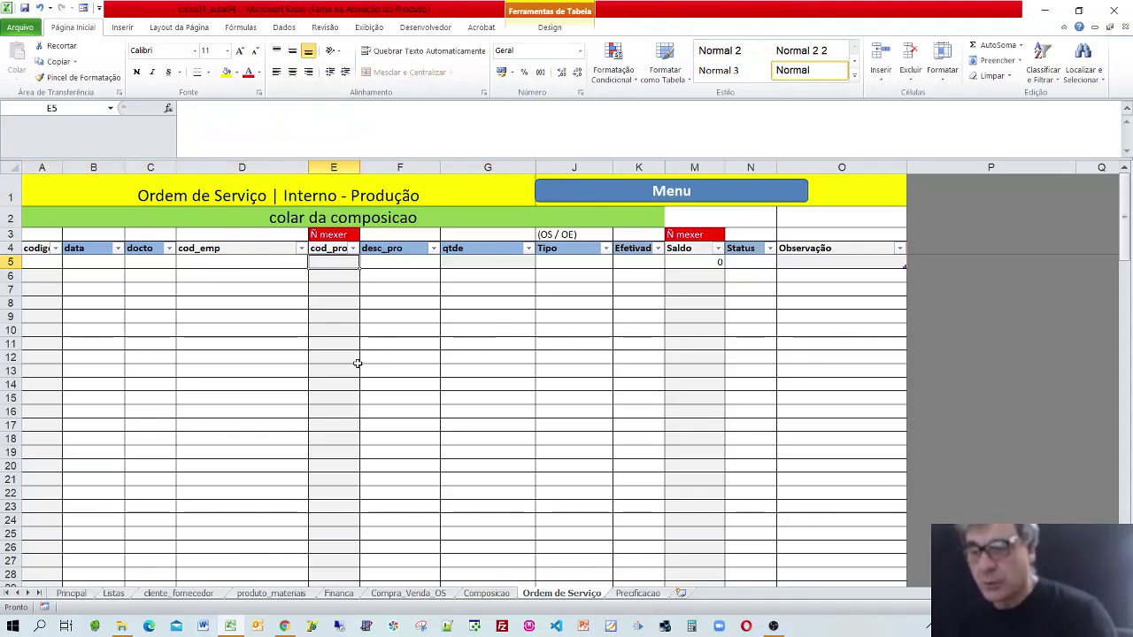
{"action": "left_click", "coordinate": [379, 263]}
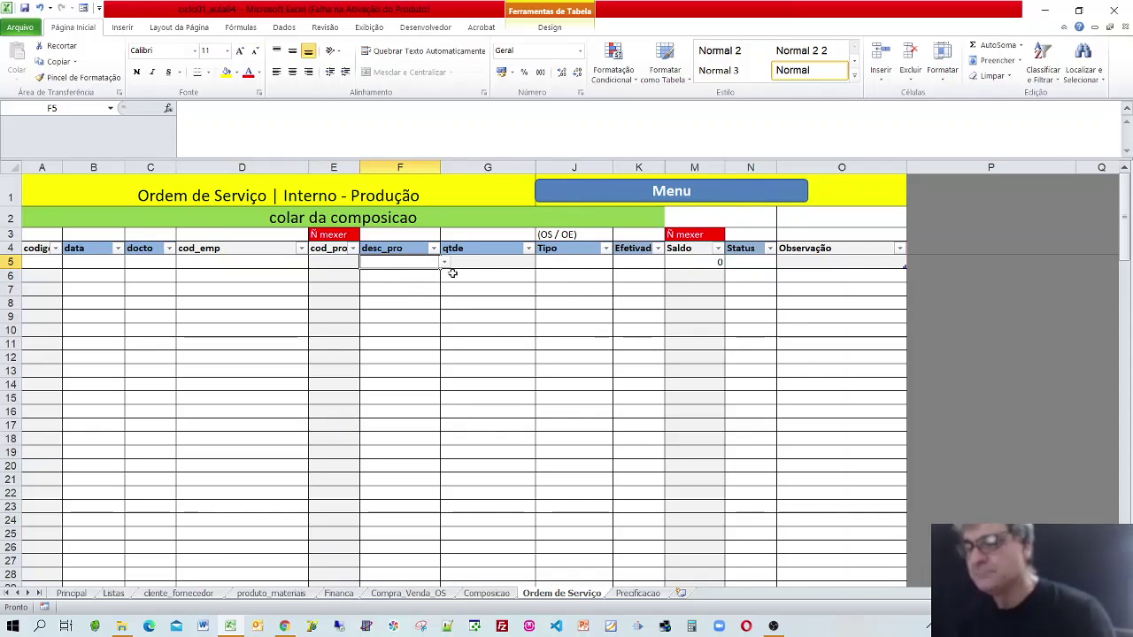
{"action": "key", "text": "ctrl+a"}
{"action": "key", "text": "ctrl+a"}
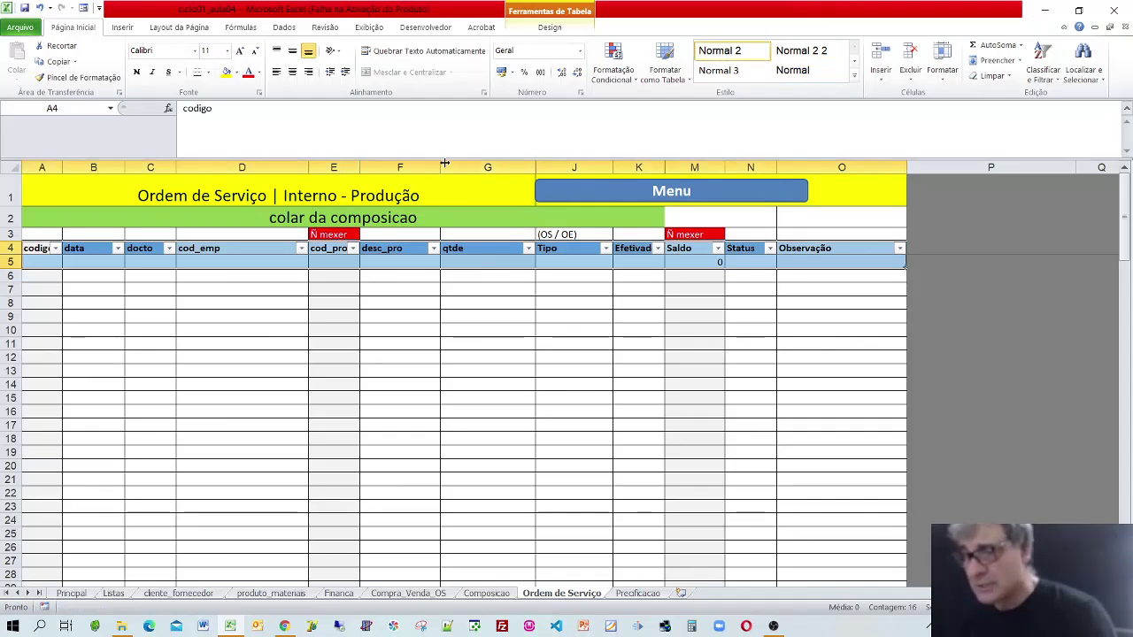
{"action": "left_click_drag", "start_coordinate": [444, 163], "coordinate": [466, 165]}
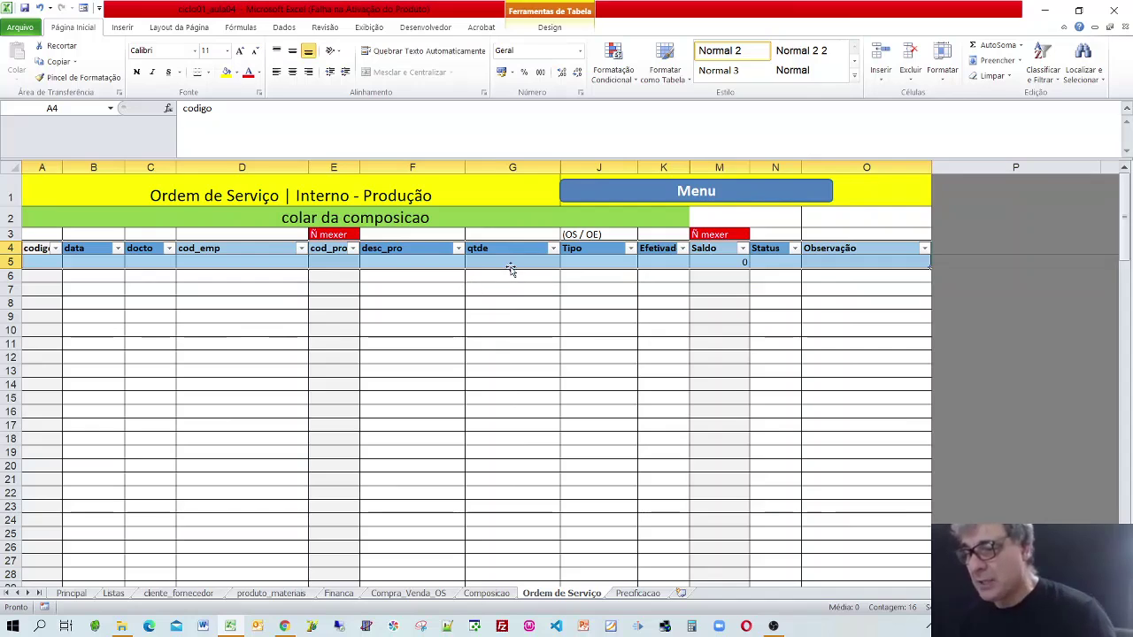
Step: Examine the Tipo, qtde, Efetivado, Saldo, Status and Observação fields in the first row of the Ordem de Serviço table
{"action": "left_click", "coordinate": [592, 265]}
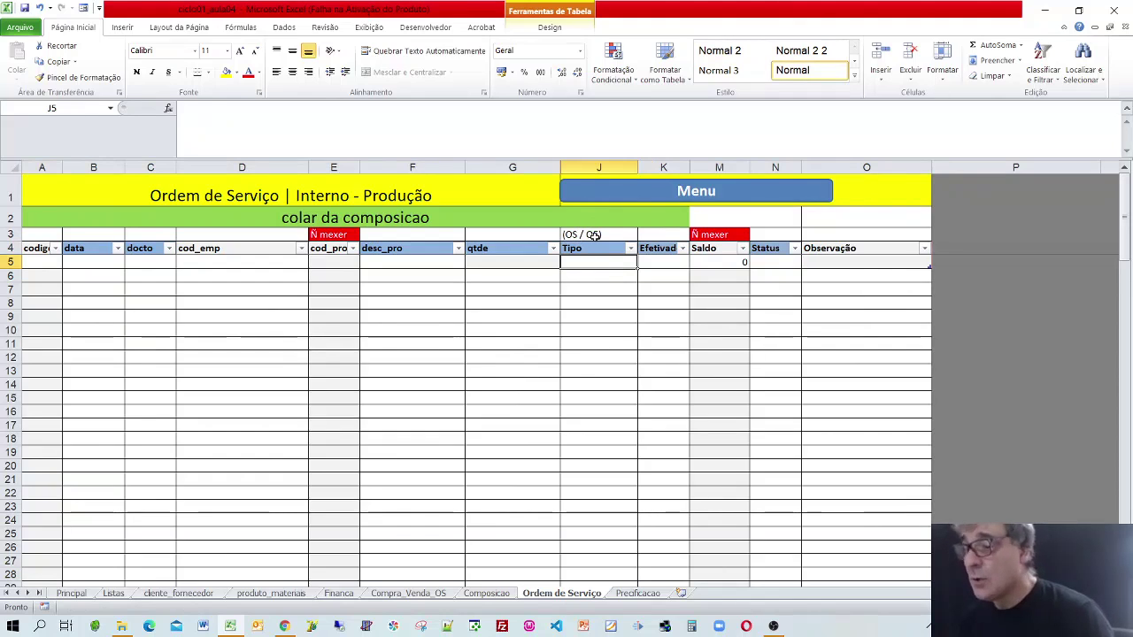
{"action": "left_click", "coordinate": [578, 235]}
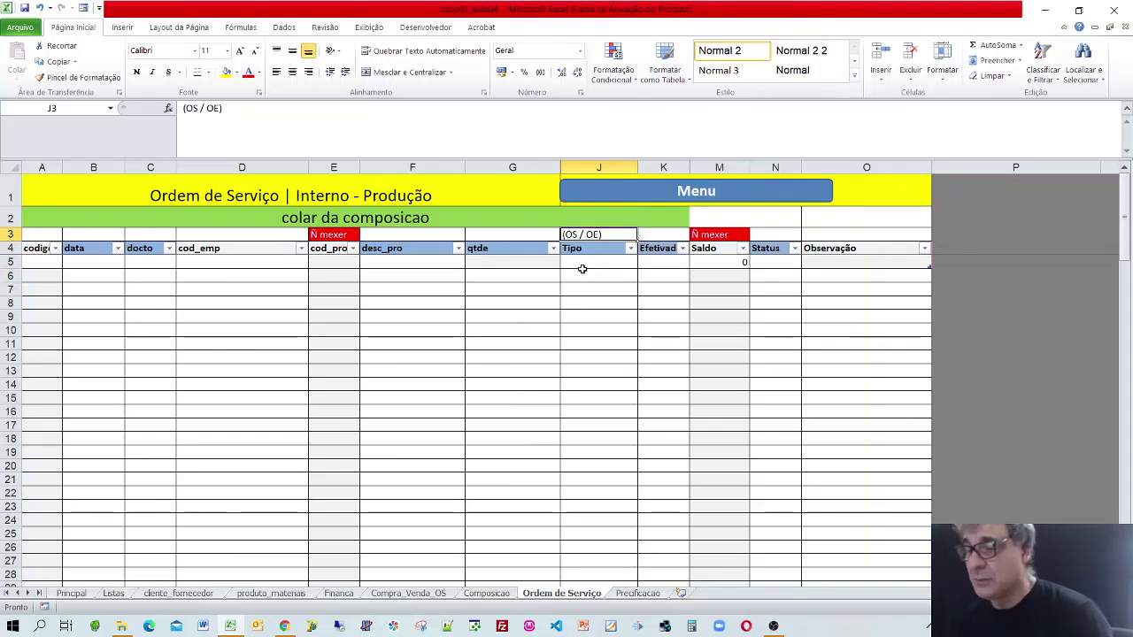
{"action": "left_click", "coordinate": [662, 263]}
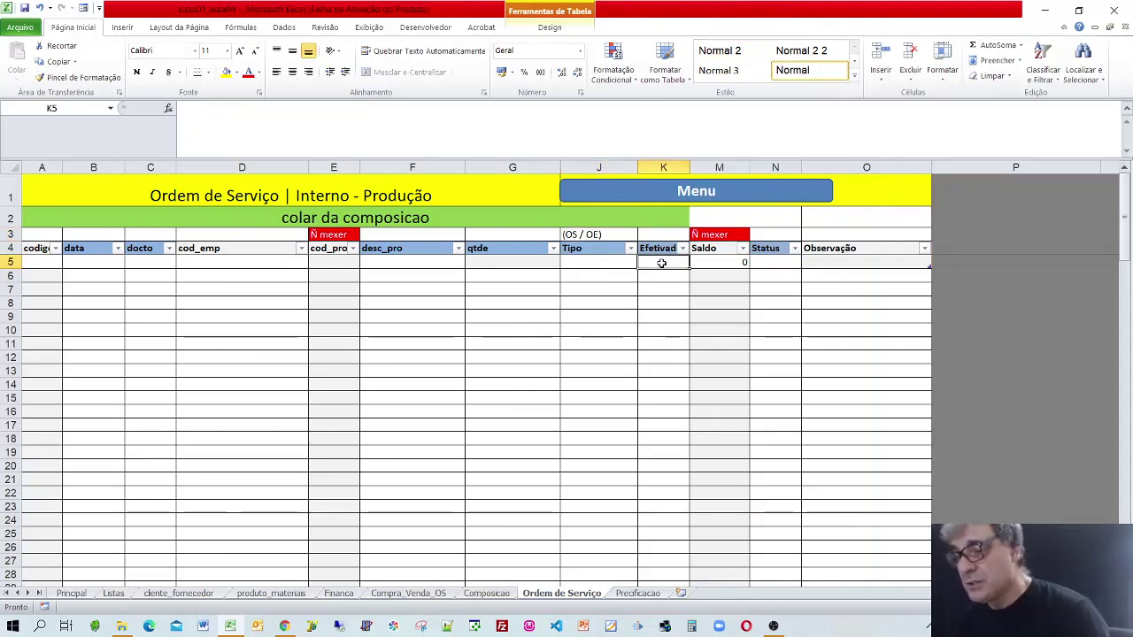
{"action": "left_click", "coordinate": [510, 262]}
{"action": "left_click", "coordinate": [672, 266]}
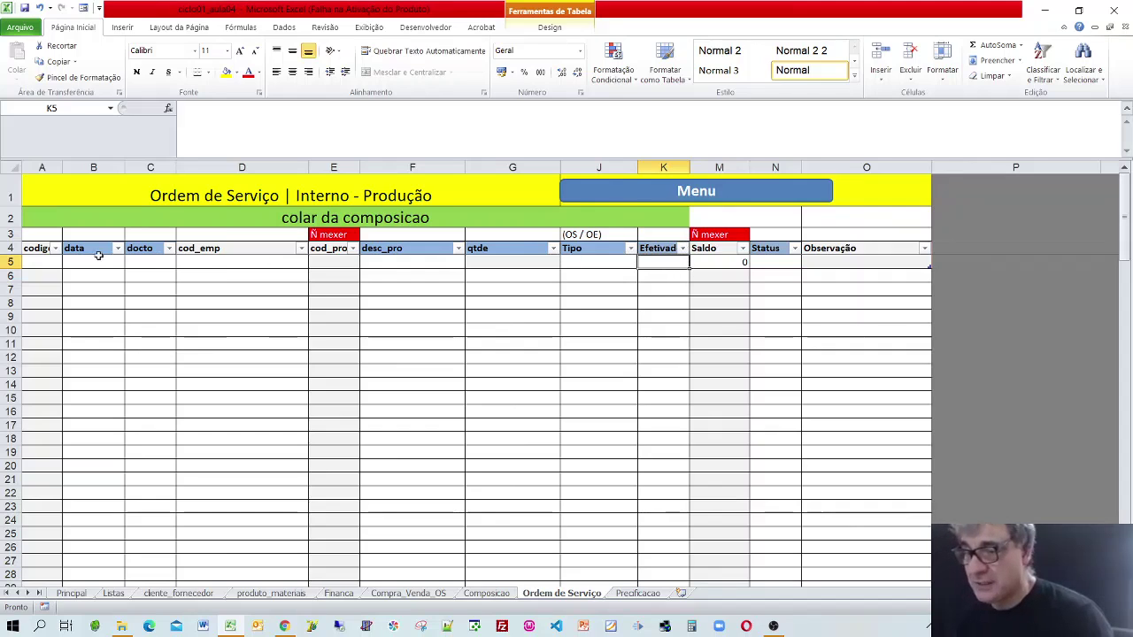
{"action": "left_click", "coordinate": [722, 263]}
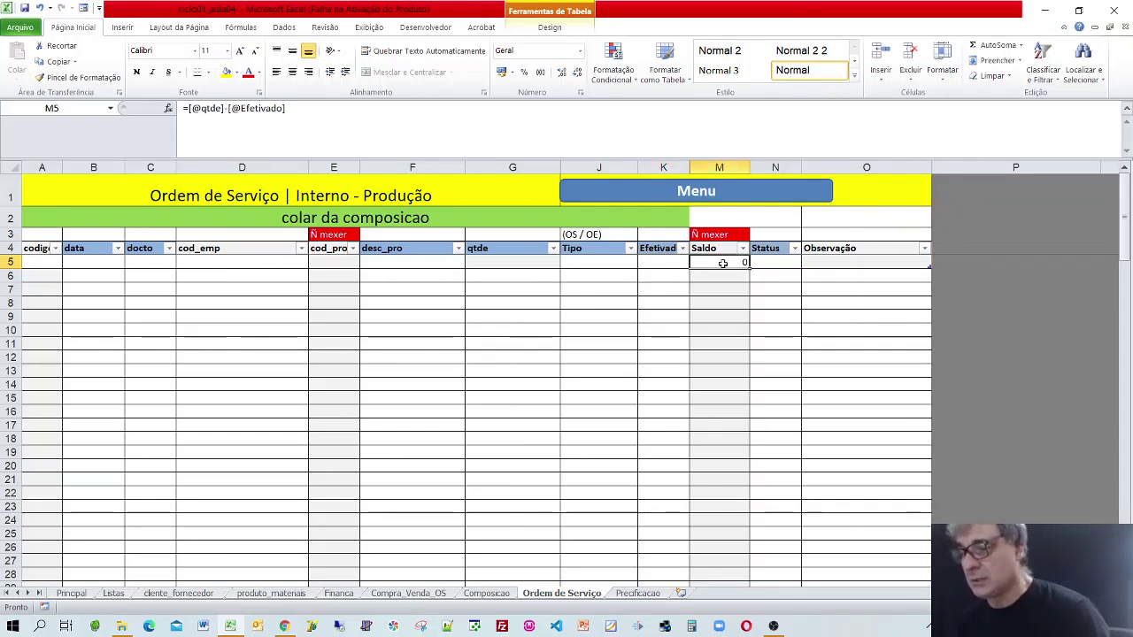
{"action": "left_click", "coordinate": [786, 265]}
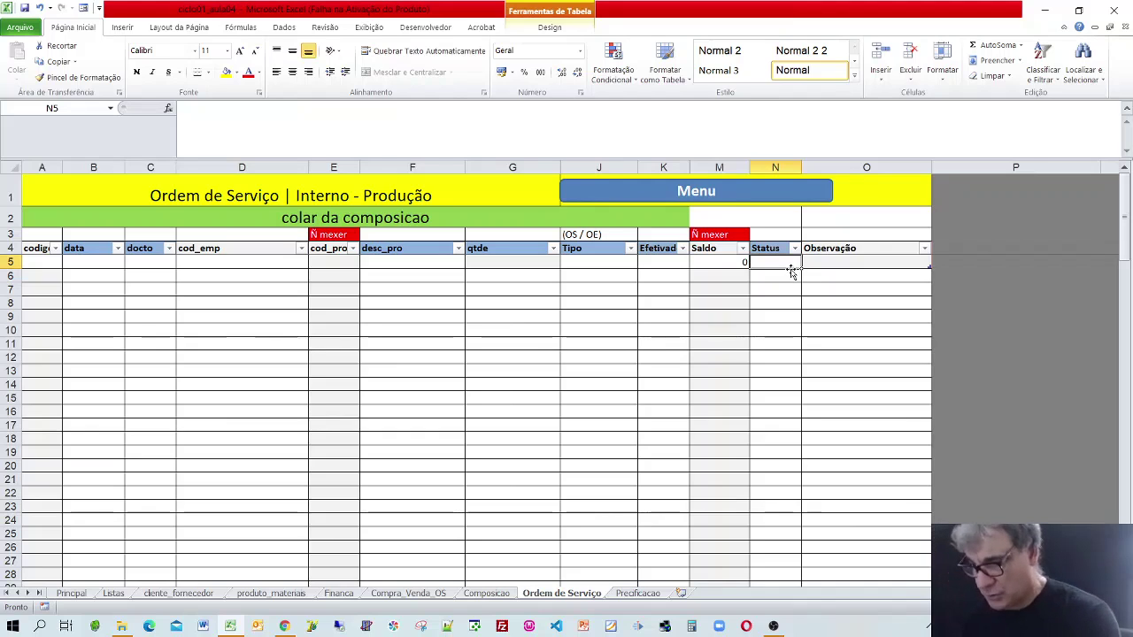
{"action": "left_click", "coordinate": [838, 260]}
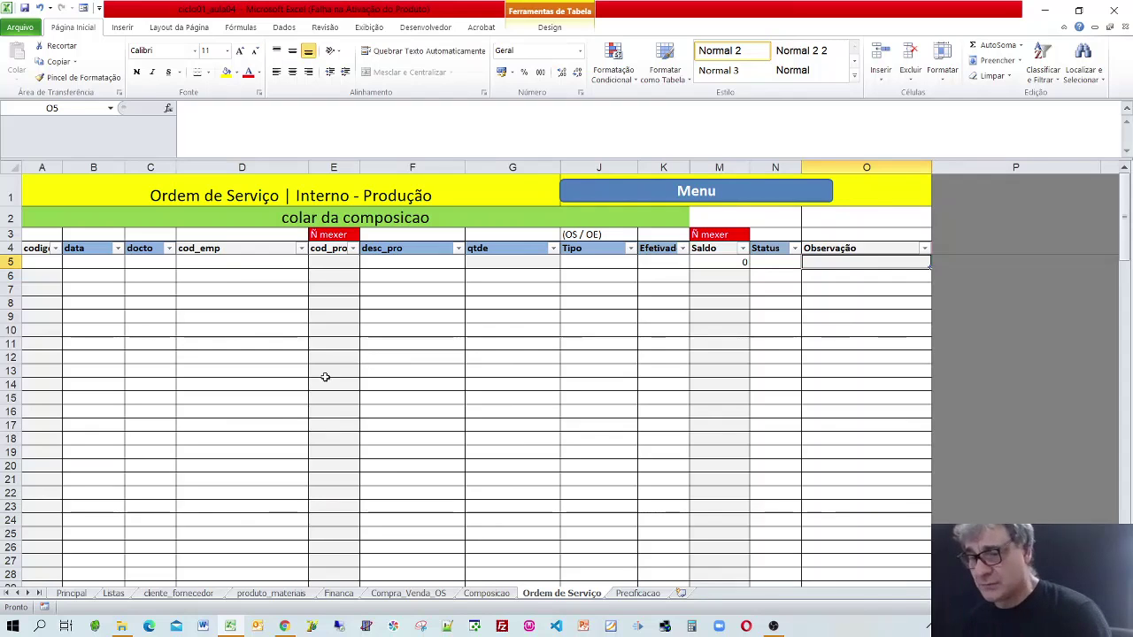
Step: On the produto_materiais sheet, set the Para Produzir quantity of Cesta Café TP1 to 10
{"action": "left_click", "coordinate": [271, 593]}
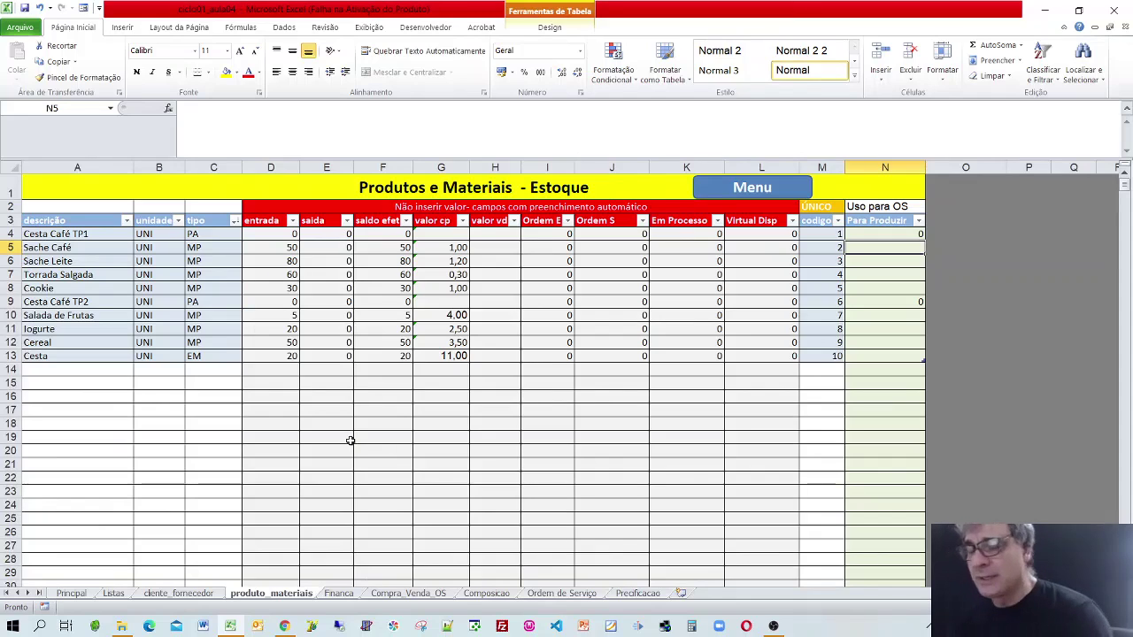
{"action": "left_click", "coordinate": [885, 207]}
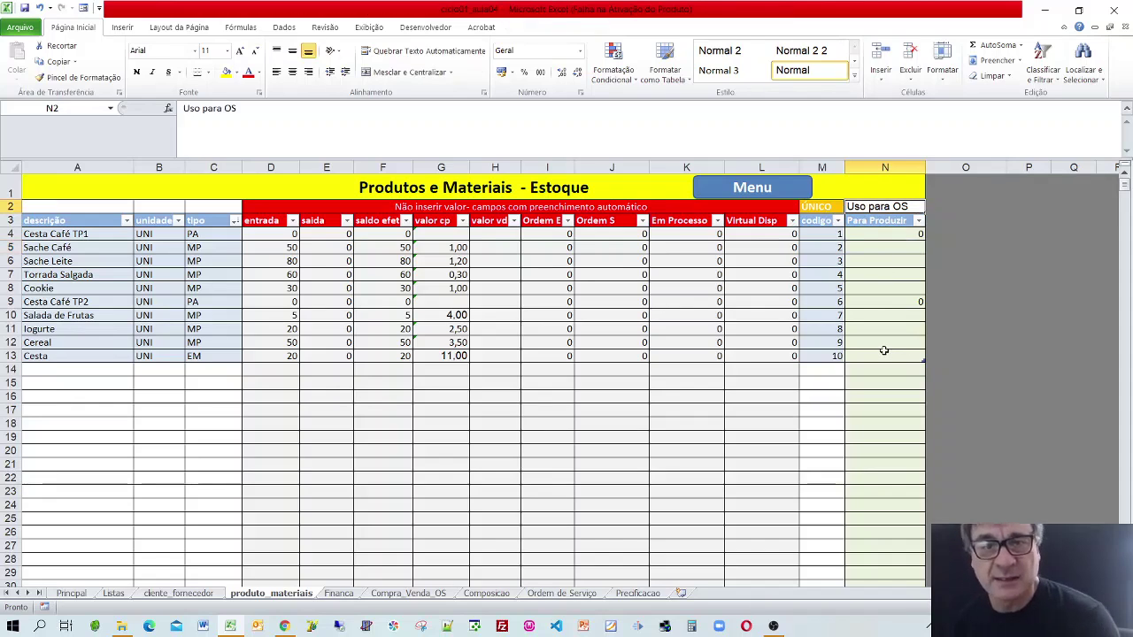
{"action": "left_click", "coordinate": [888, 235]}
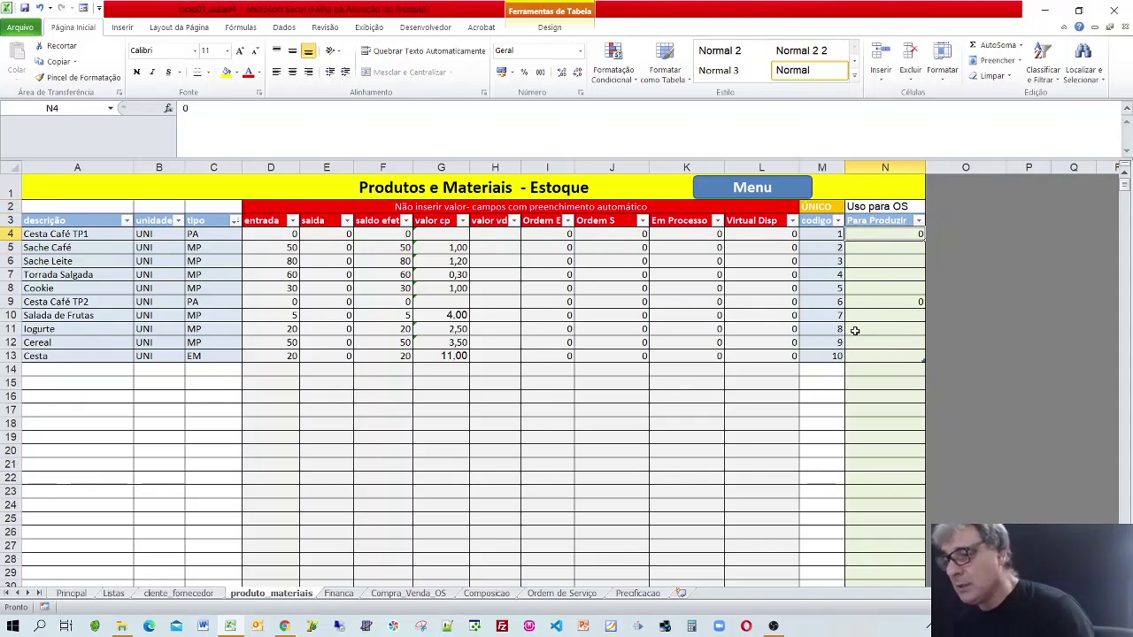
{"action": "left_click", "coordinate": [878, 206]}
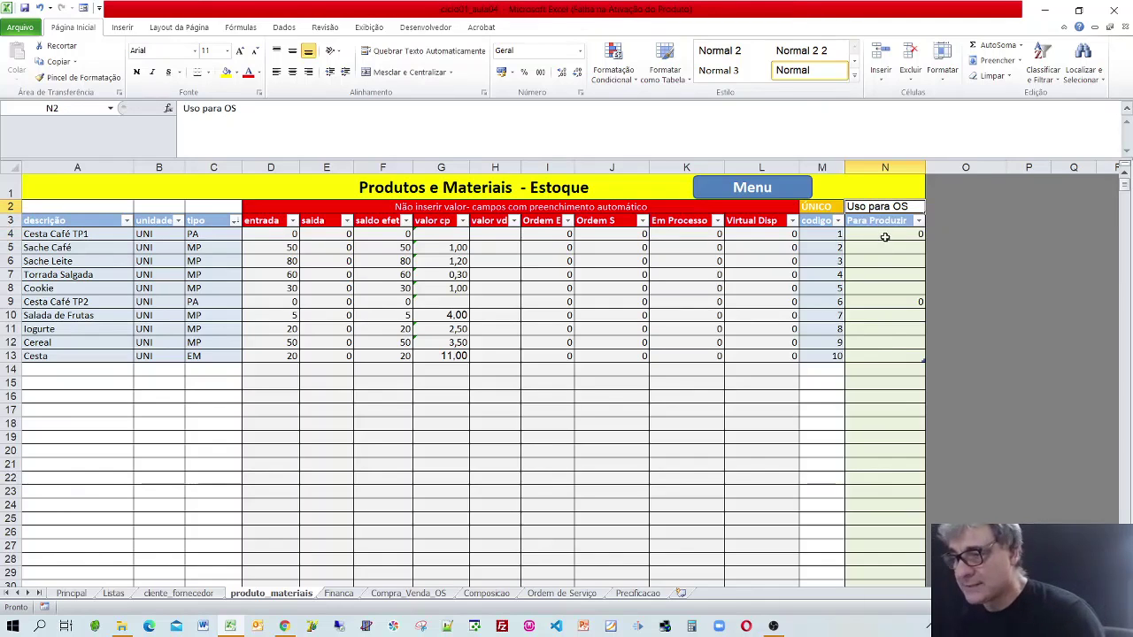
{"action": "left_click", "coordinate": [884, 236]}
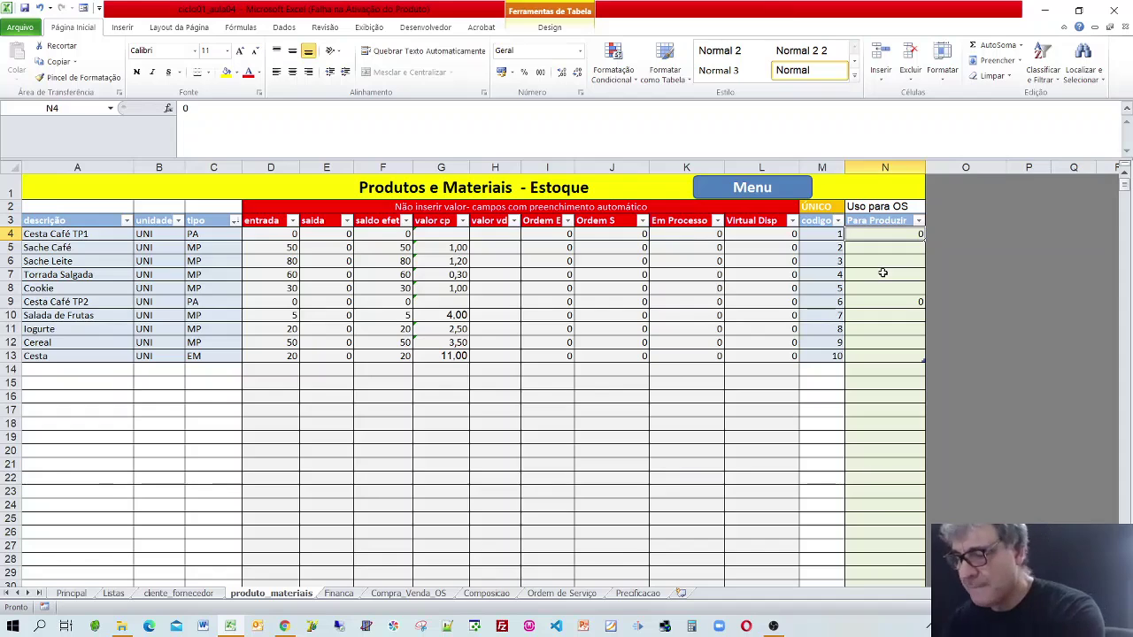
{"action": "type", "text": "10"}
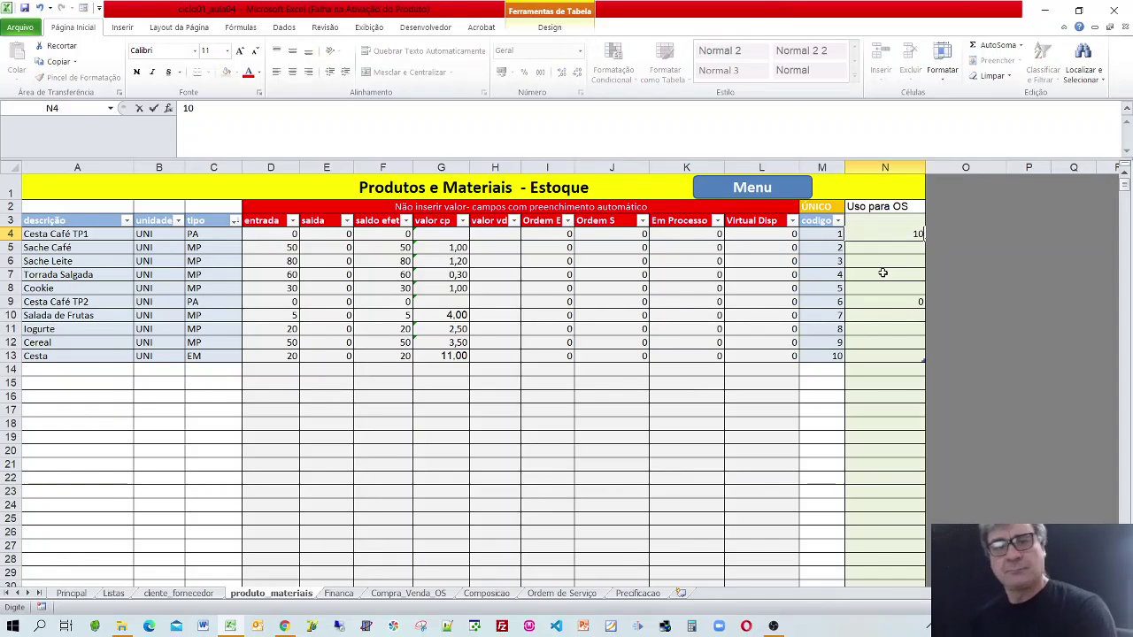
{"action": "left_click", "coordinate": [890, 251]}
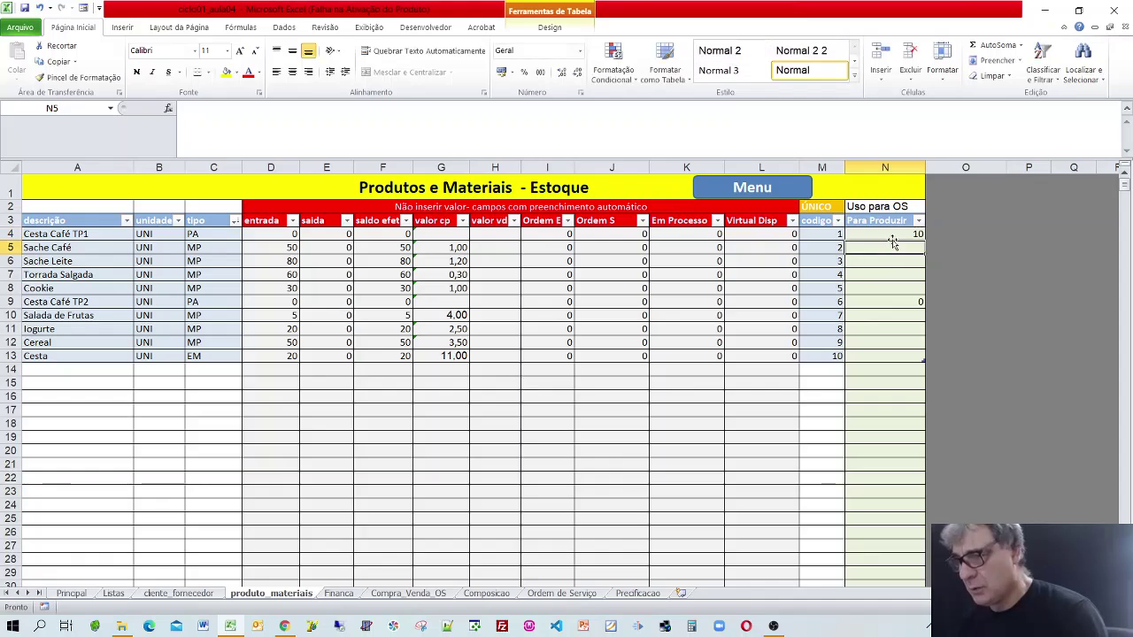
{"action": "left_click", "coordinate": [890, 221]}
{"action": "left_click", "coordinate": [891, 234]}
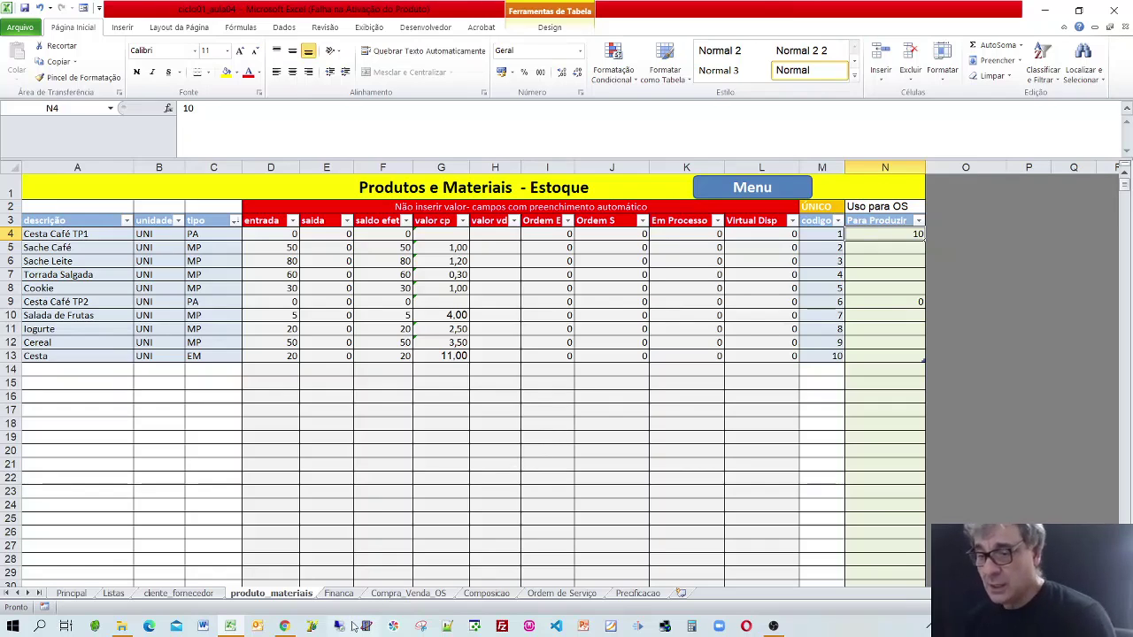
Step: On the Composicao sheet, examine how the OS, qtde para 1 and qtde columns calculate the materials for Cesta Café TP1
{"action": "left_click", "coordinate": [486, 593]}
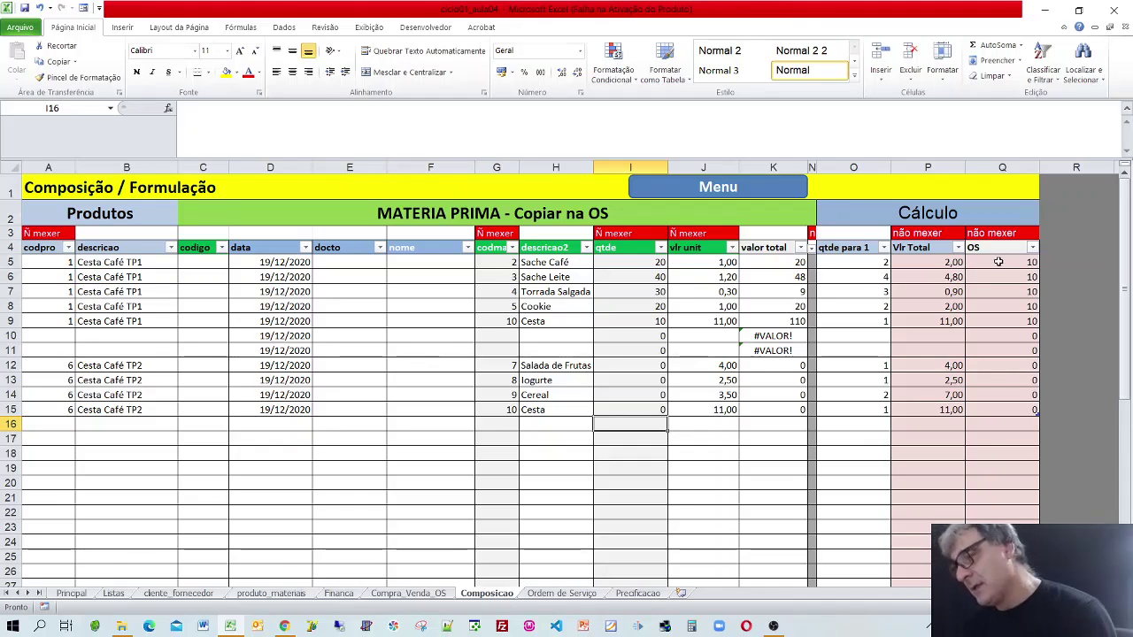
{"action": "left_click", "coordinate": [118, 265]}
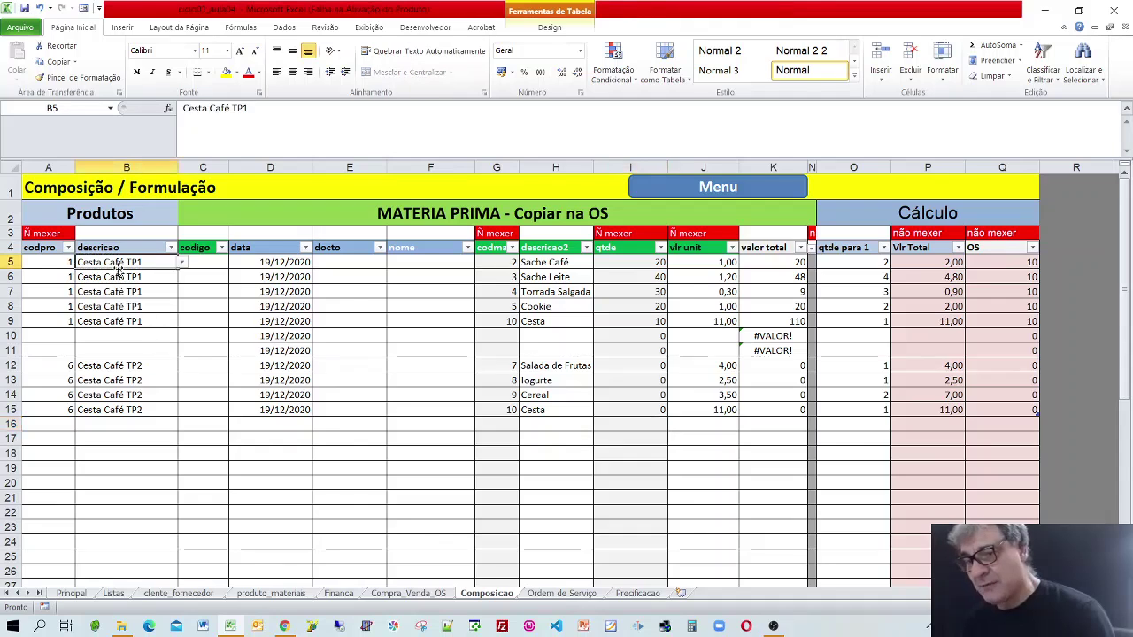
{"action": "mouse_move", "coordinate": [118, 269]}
{"action": "left_mouse_down"}
{"action": "mouse_move", "coordinate": [124, 306]}
{"action": "mouse_move", "coordinate": [127, 271]}
{"action": "left_mouse_up"}
{"action": "left_click", "coordinate": [995, 264]}
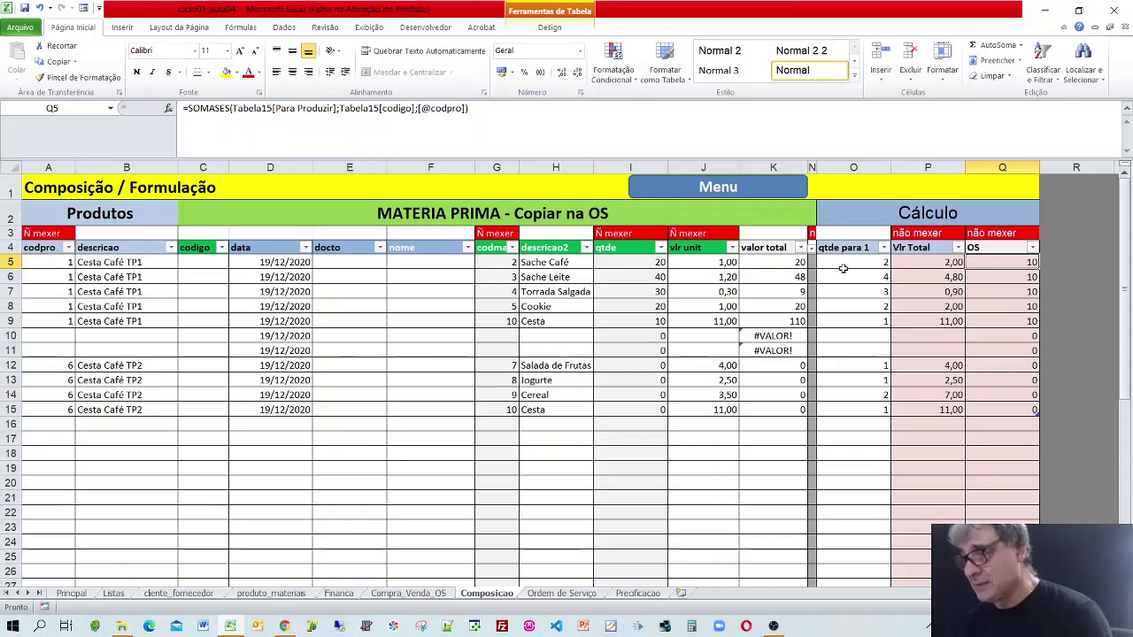
{"action": "left_click", "coordinate": [842, 269]}
{"action": "left_click", "coordinate": [623, 264]}
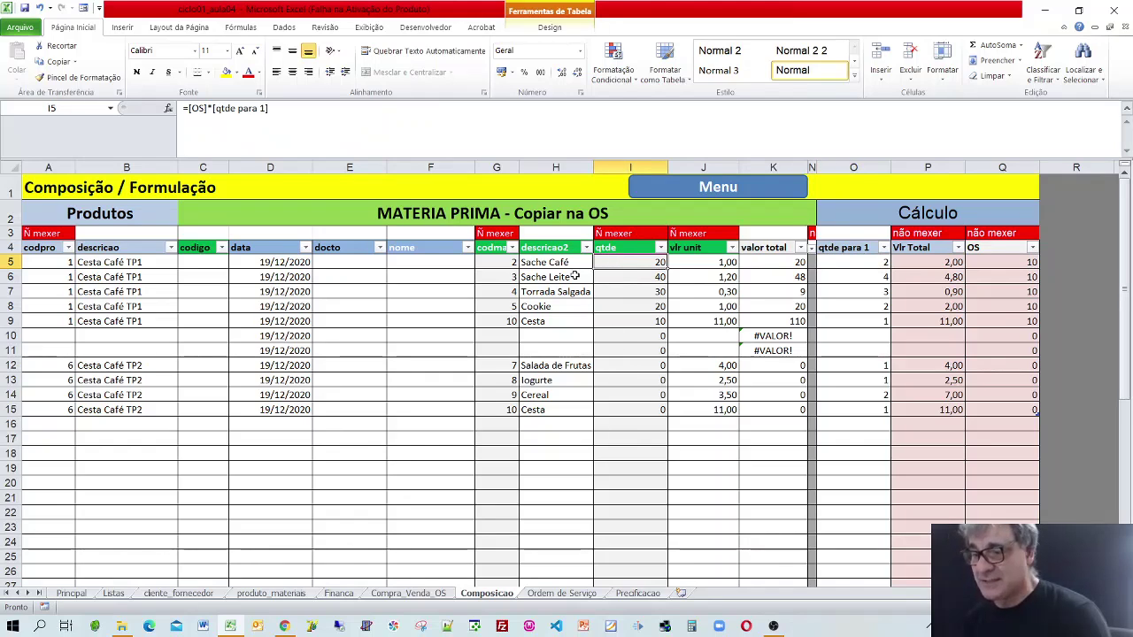
{"action": "left_click", "coordinate": [622, 276]}
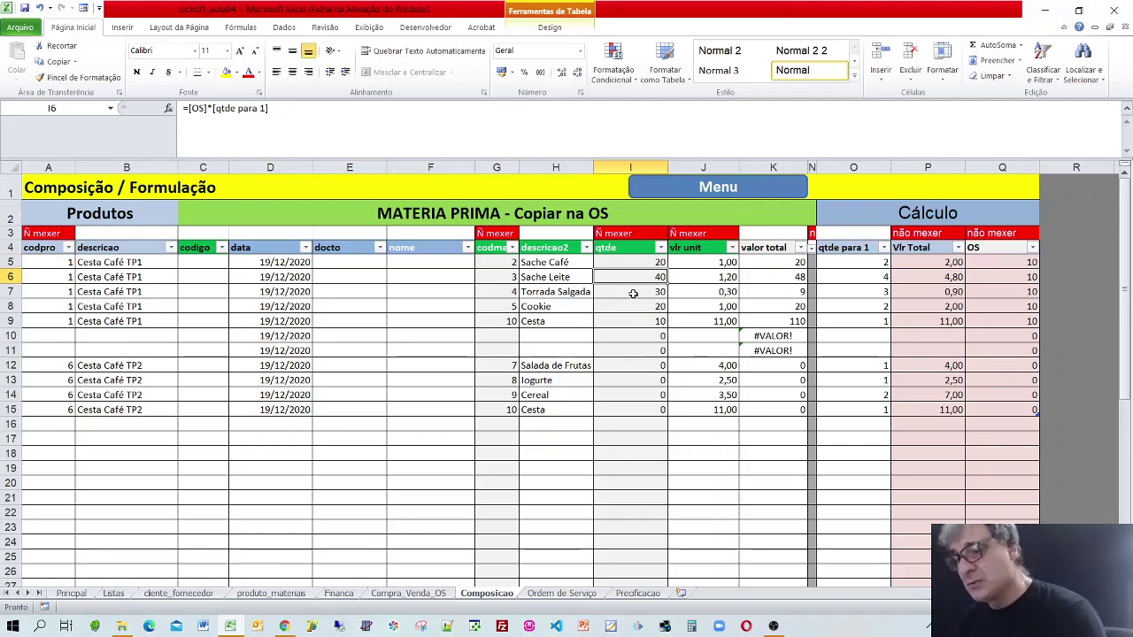
{"action": "key", "text": "Down"}
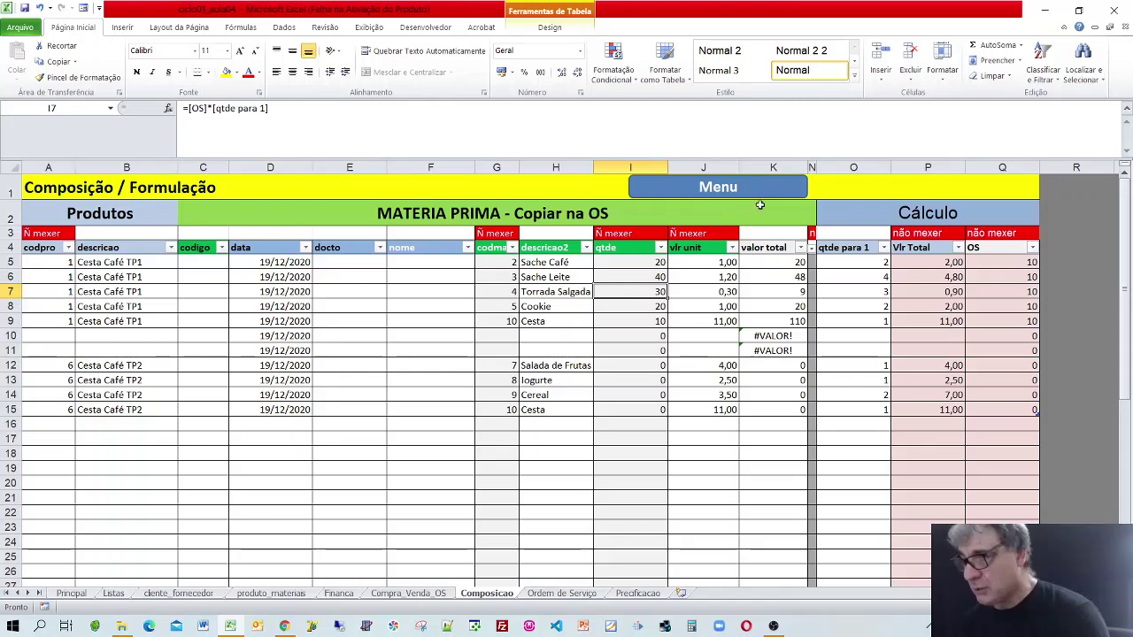
Step: Copy the Cesta Café TP1 raw-material rows, C5:N9 on Composicao, into the Ordem de Serviço table starting at A5
{"action": "left_click", "coordinate": [529, 217]}
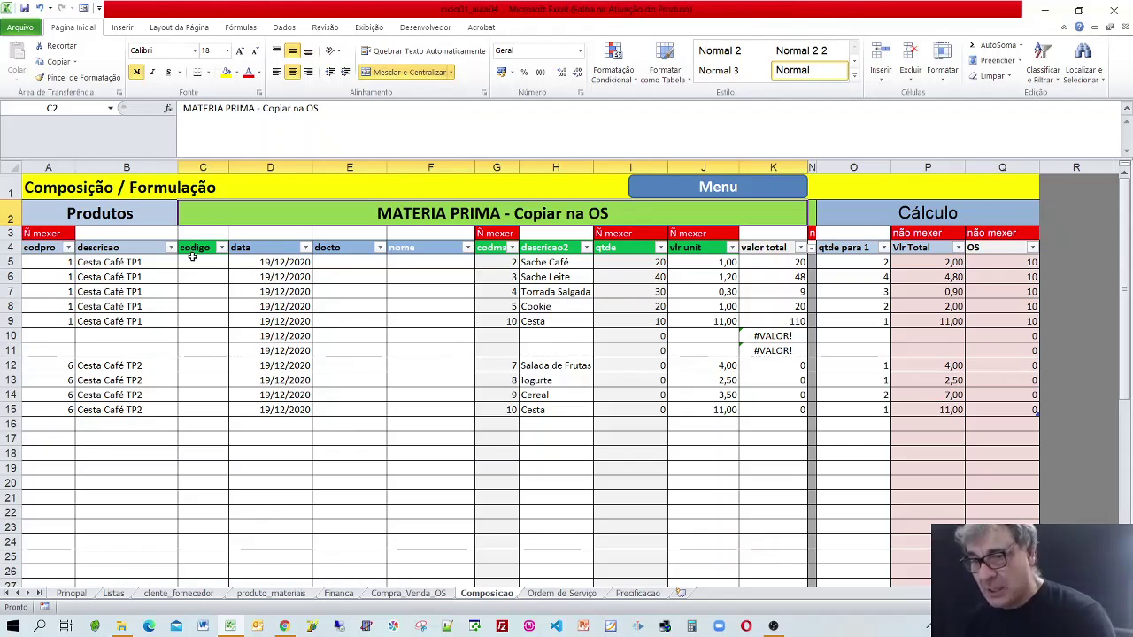
{"action": "left_click", "coordinate": [192, 260]}
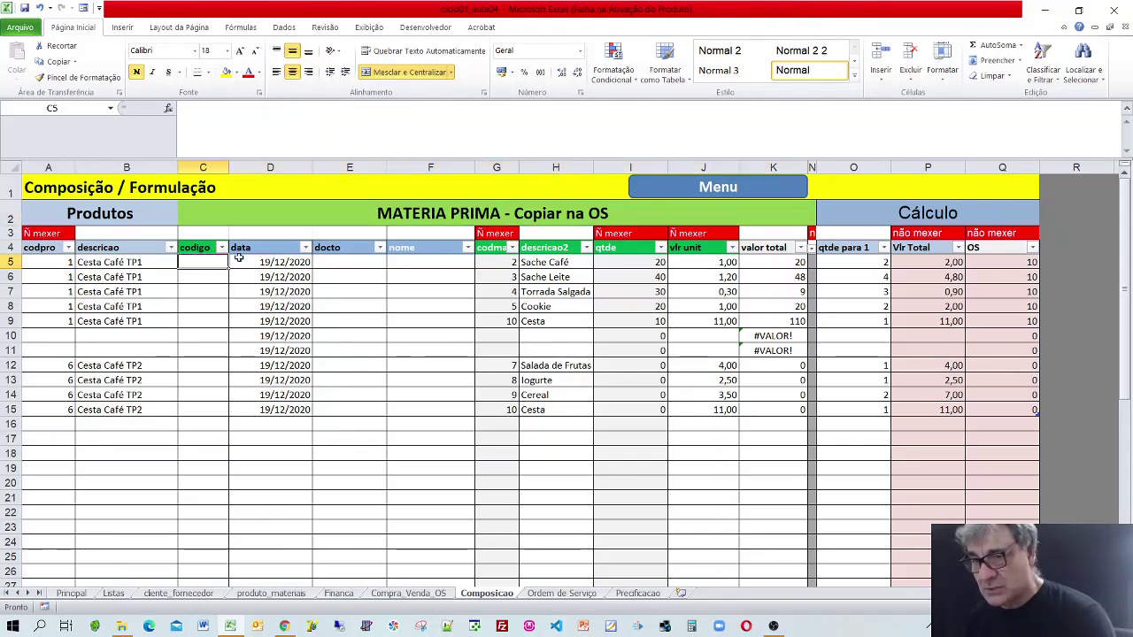
{"action": "left_click_drag", "start_coordinate": [238, 258], "coordinate": [811, 320]}
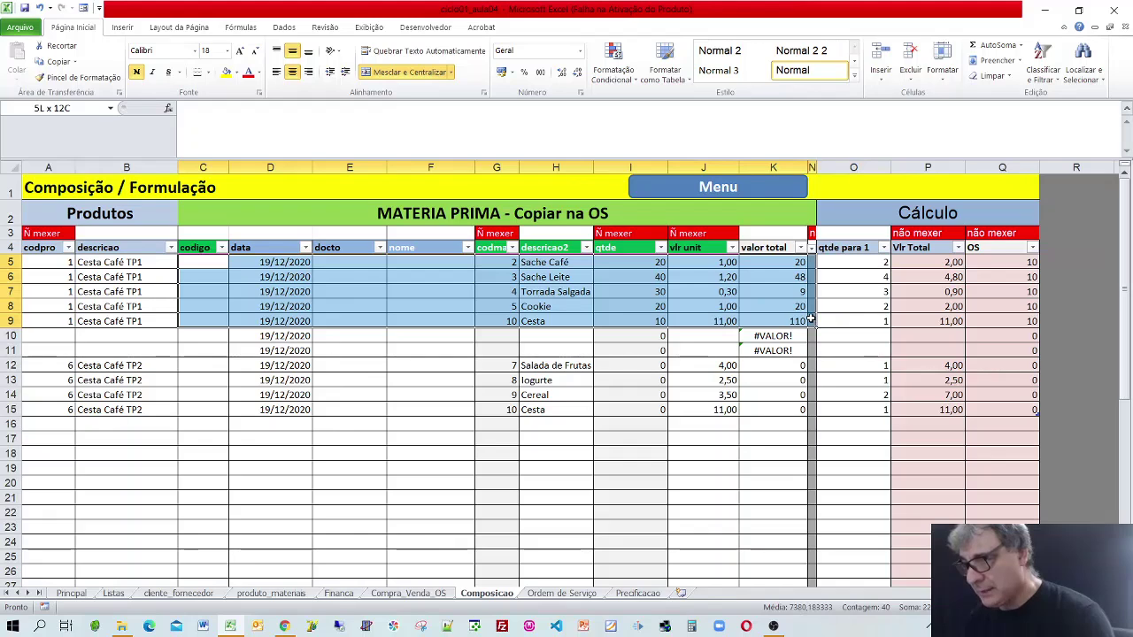
{"action": "left_click_drag", "start_coordinate": [811, 320], "coordinate": [810, 319]}
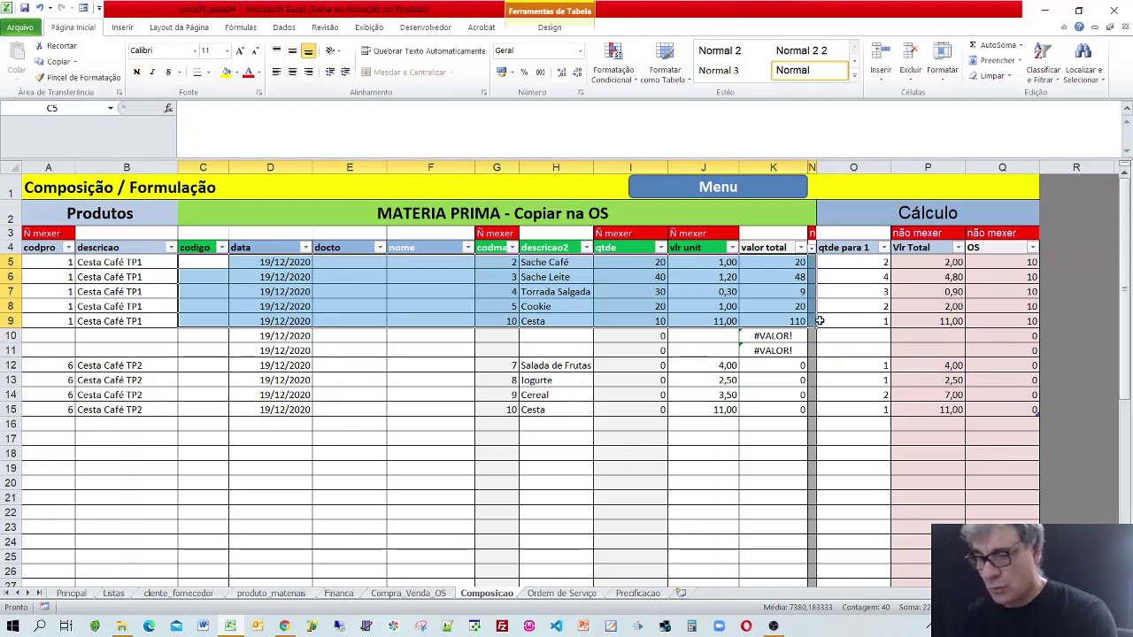
{"action": "key", "text": "ctrl+c"}
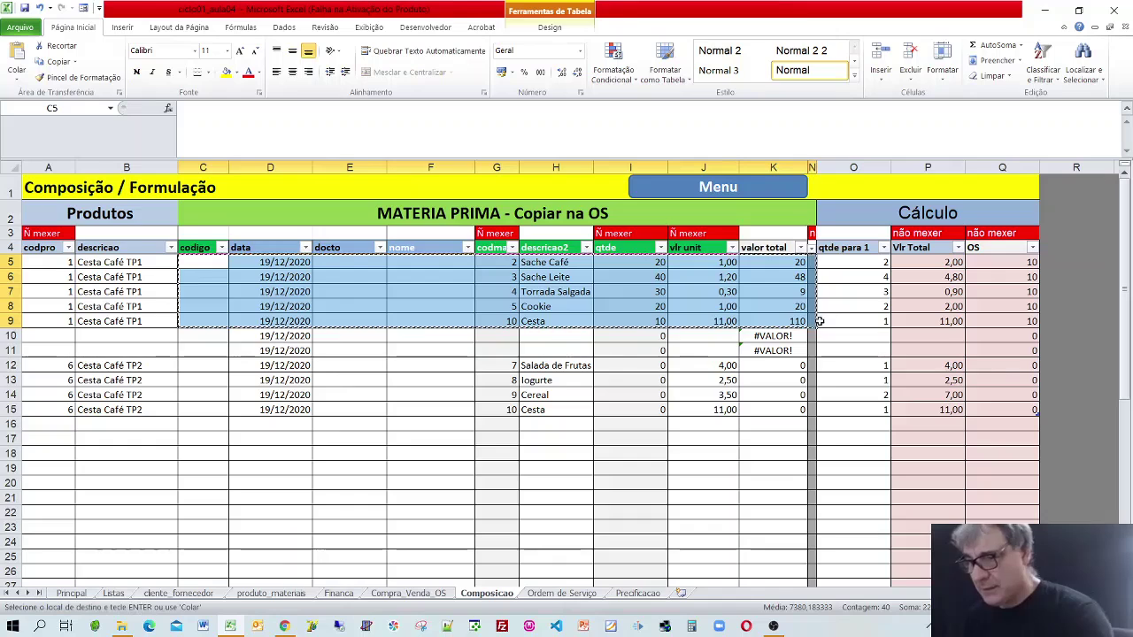
{"action": "left_click", "coordinate": [561, 593]}
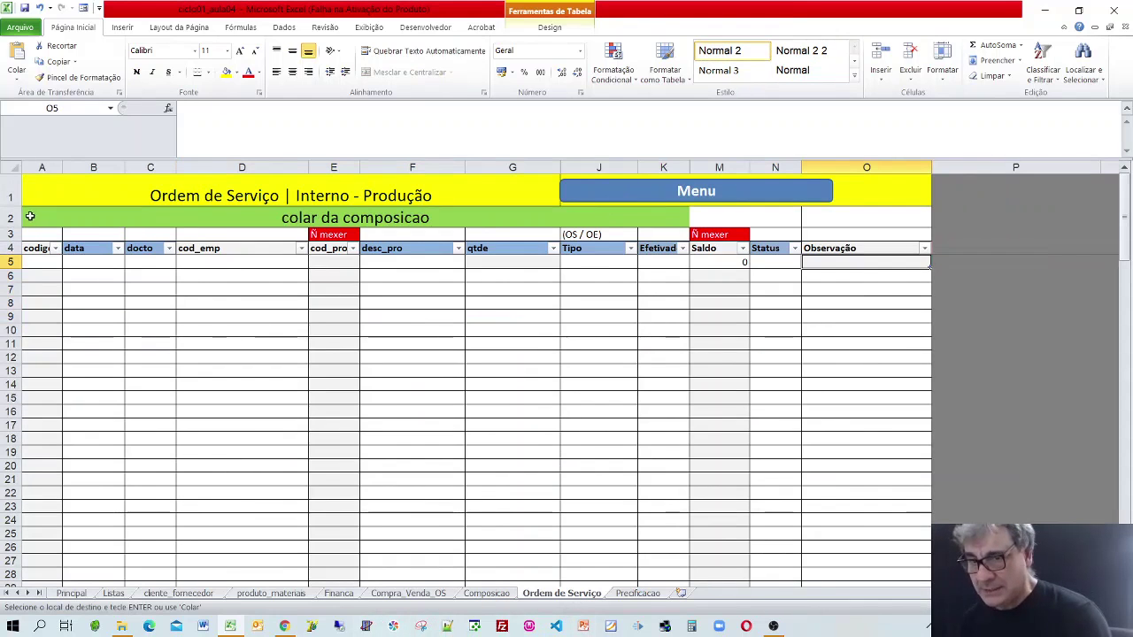
{"action": "left_click", "coordinate": [28, 262]}
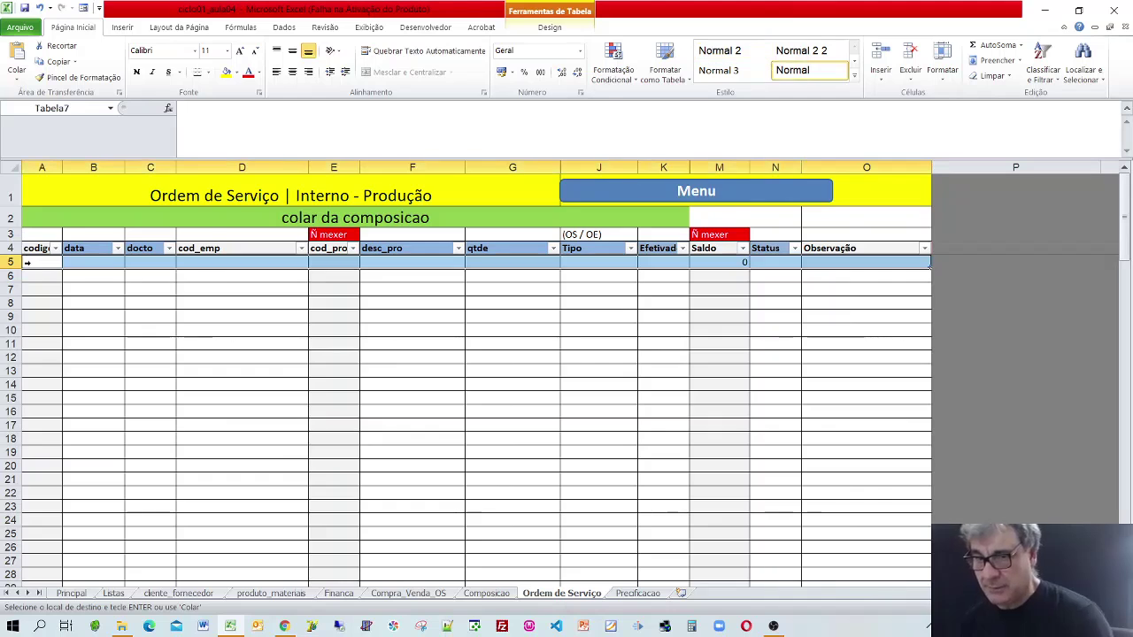
{"action": "key", "text": "ctrl+v"}
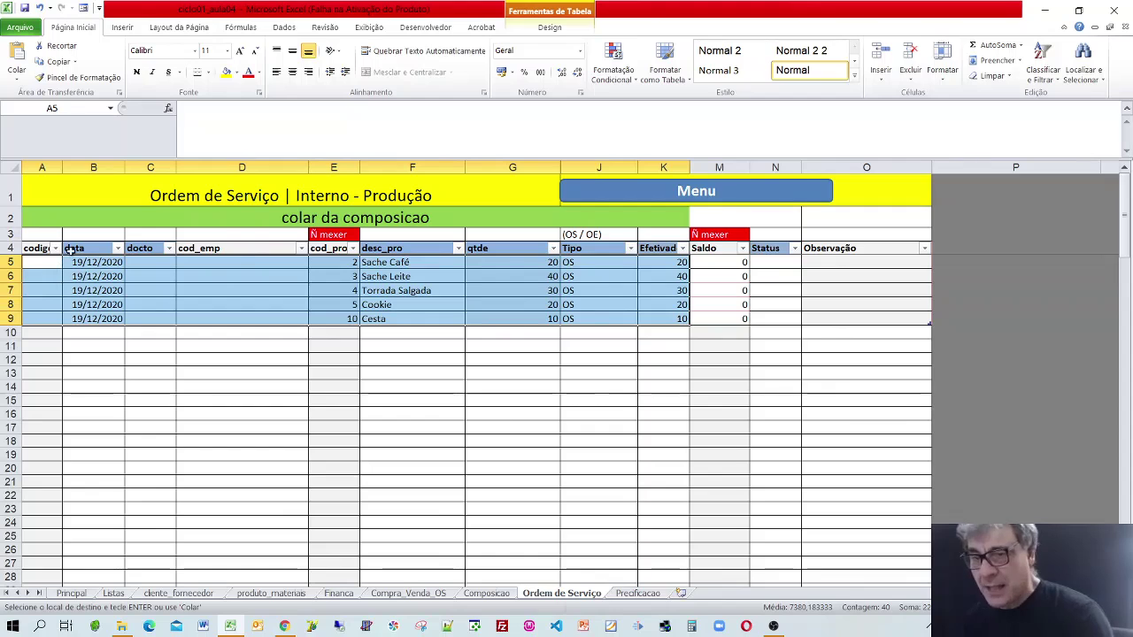
Step: Examine the docto and cod_emp fields of the pasted material rows on the Ordem de Serviço sheet
{"action": "left_click", "coordinate": [139, 260]}
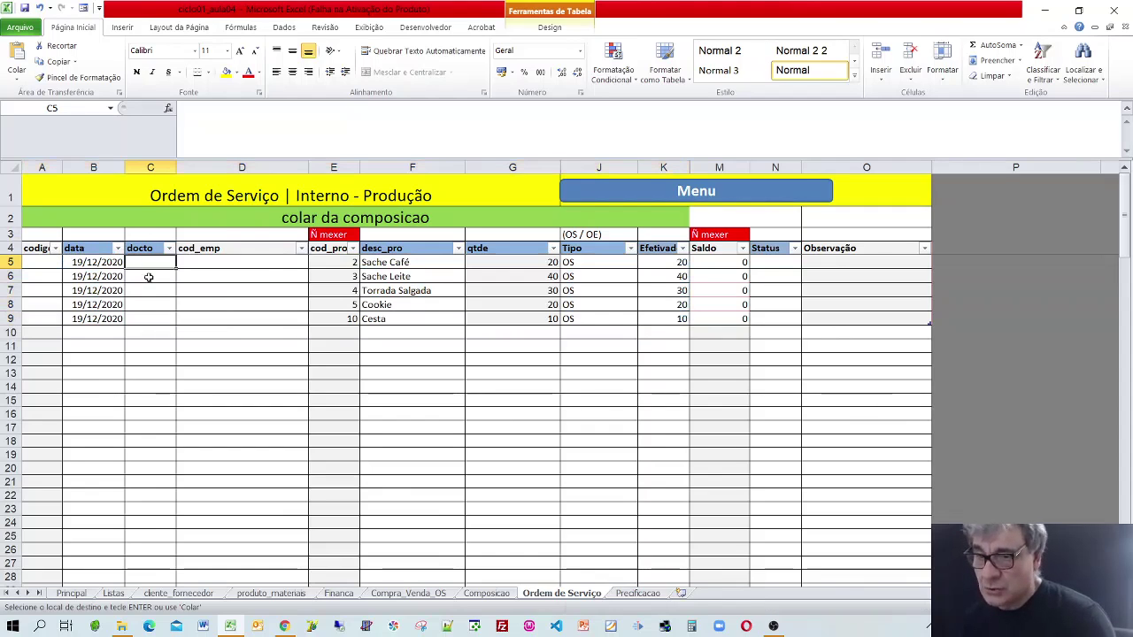
{"action": "left_click", "coordinate": [195, 258]}
{"action": "left_click", "coordinate": [213, 292]}
{"action": "left_click", "coordinate": [207, 320]}
{"action": "left_click", "coordinate": [222, 261]}
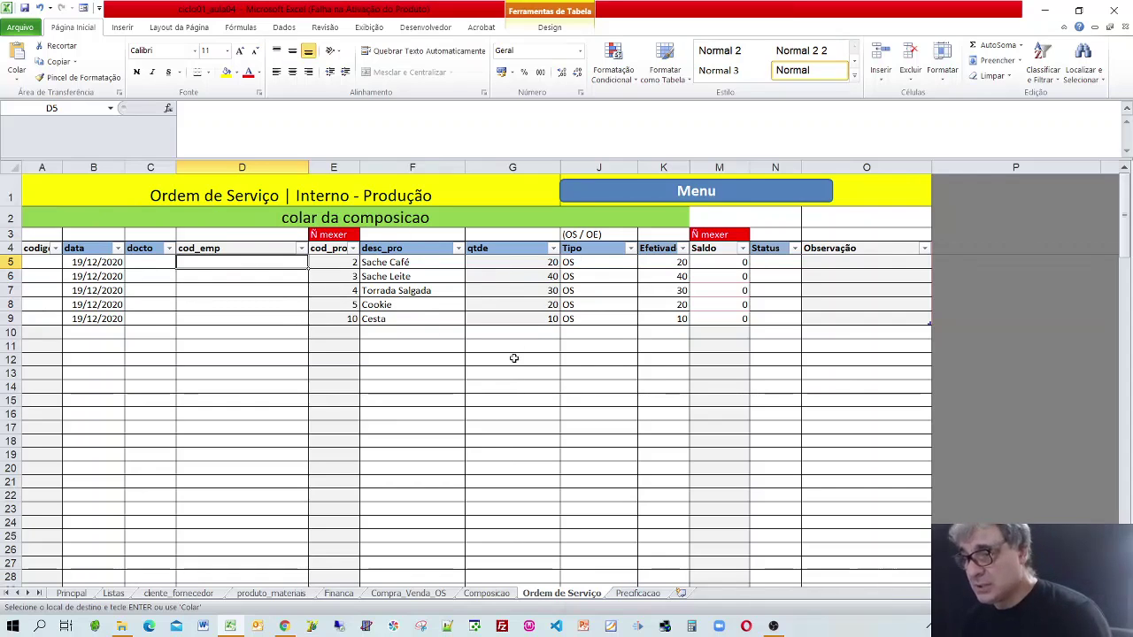
Step: Examine the Tipo, qtde and Efetivado values and formulas of the pasted material rows on the Ordem de Serviço sheet
{"action": "left_click", "coordinate": [603, 263]}
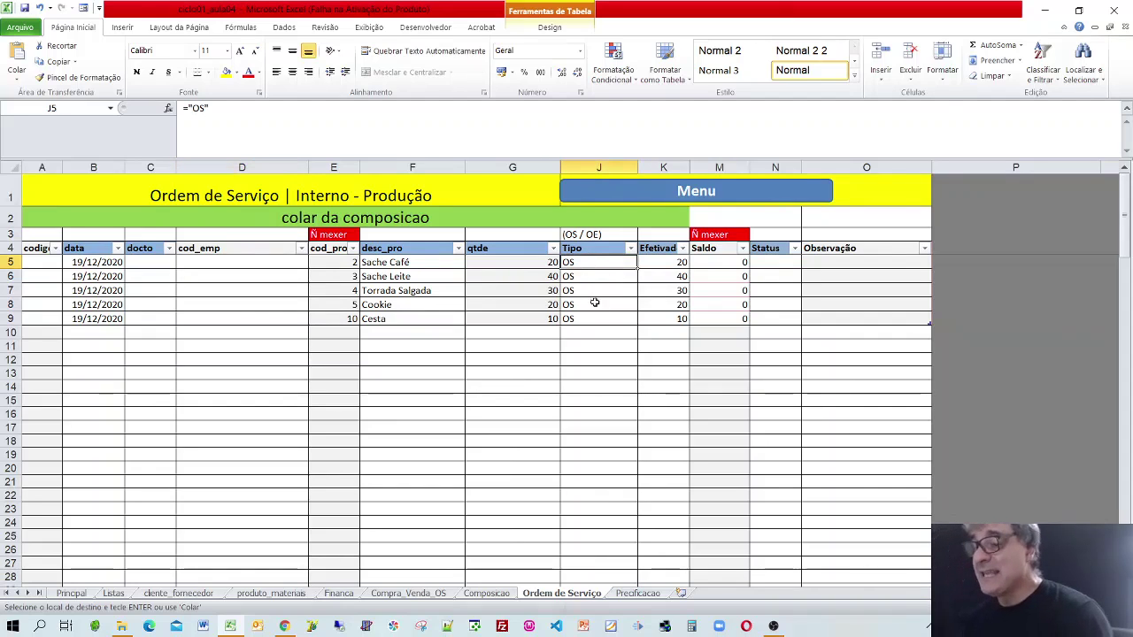
{"action": "left_click", "coordinate": [538, 262]}
{"action": "left_click", "coordinate": [536, 278]}
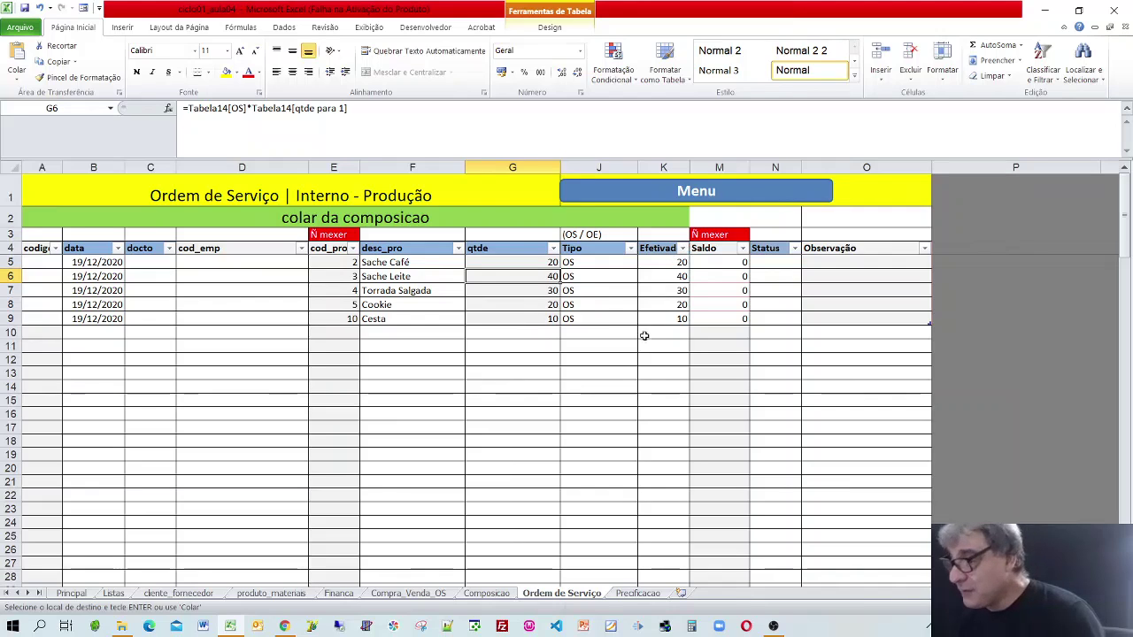
{"action": "left_click", "coordinate": [665, 266]}
{"action": "left_click", "coordinate": [659, 293]}
{"action": "left_click", "coordinate": [659, 306]}
{"action": "left_click", "coordinate": [659, 318]}
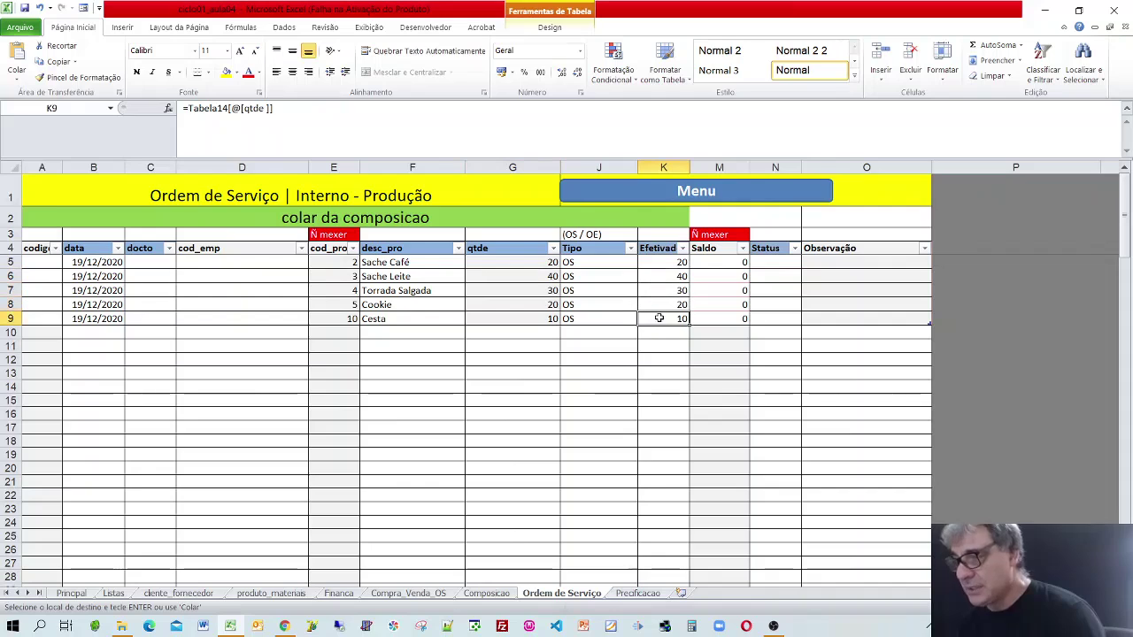
Step: On produto_materiais, examine how entrada, Ordem S and saldo efet are calculated for Sache Café, consulting the Compra_Venda_OS and Composicao sheets
{"action": "left_click", "coordinate": [276, 597]}
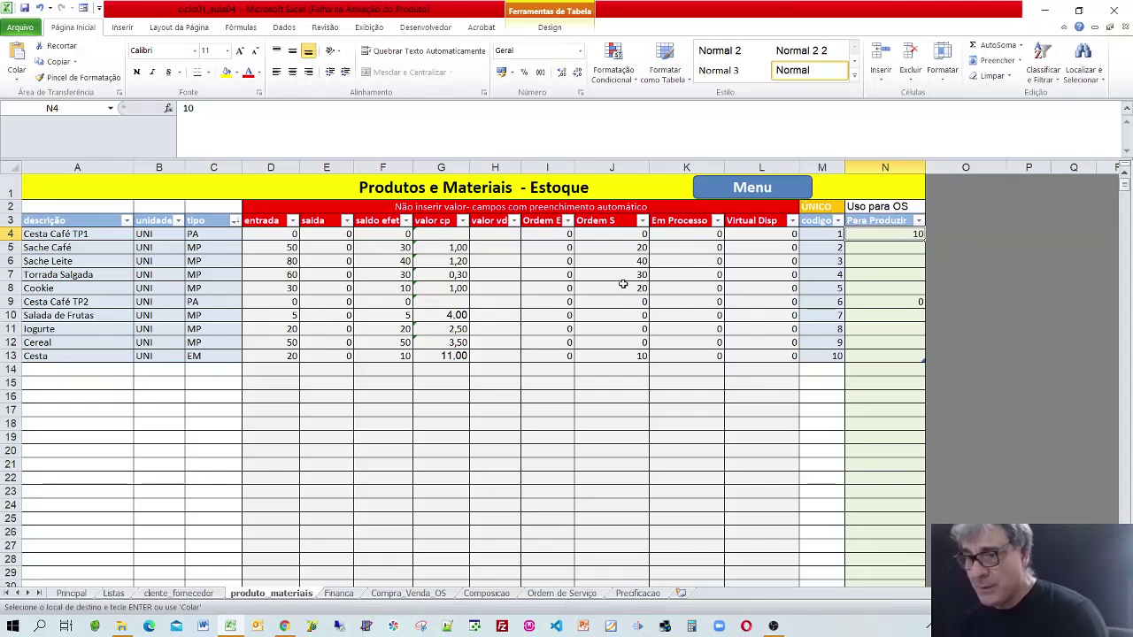
{"action": "left_click", "coordinate": [267, 219]}
{"action": "left_click", "coordinate": [269, 253]}
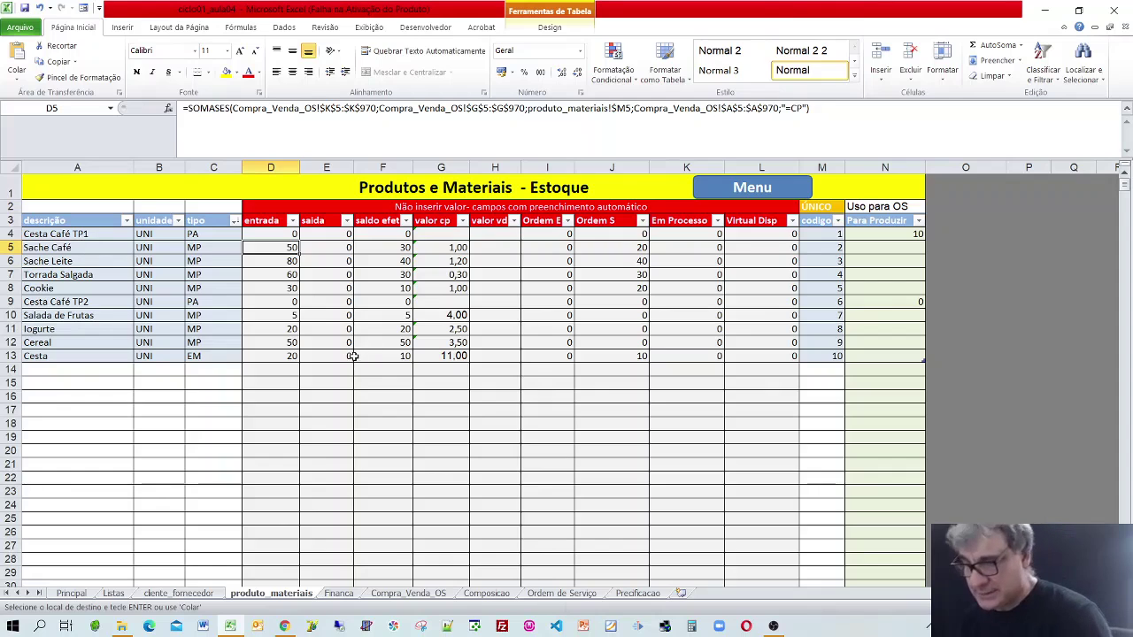
{"action": "left_click", "coordinate": [410, 593]}
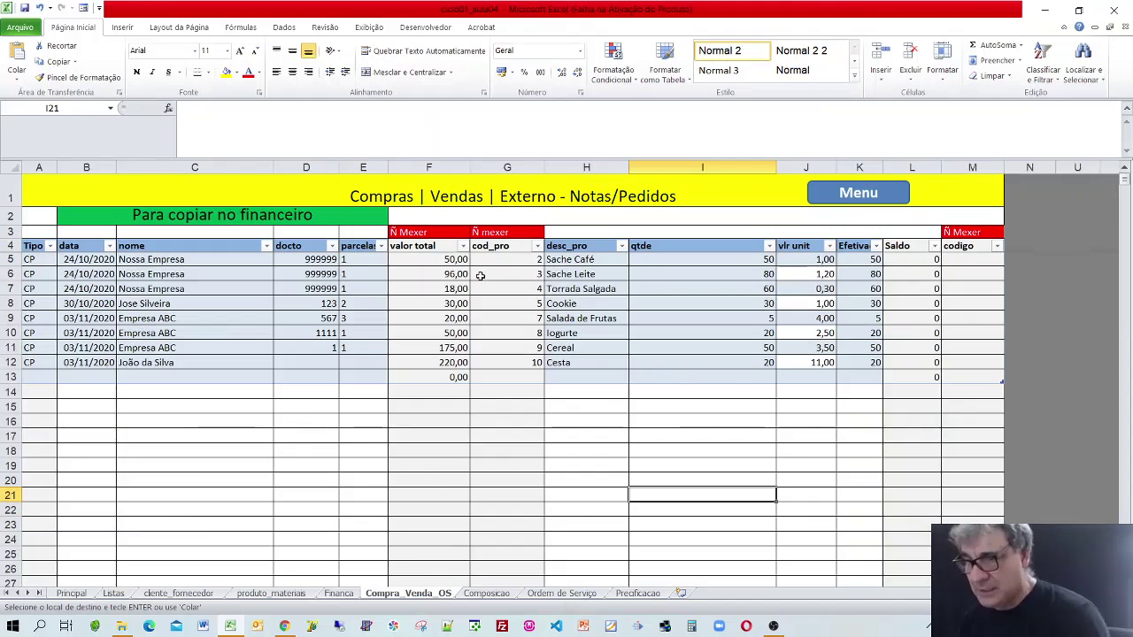
{"action": "left_click", "coordinate": [292, 592]}
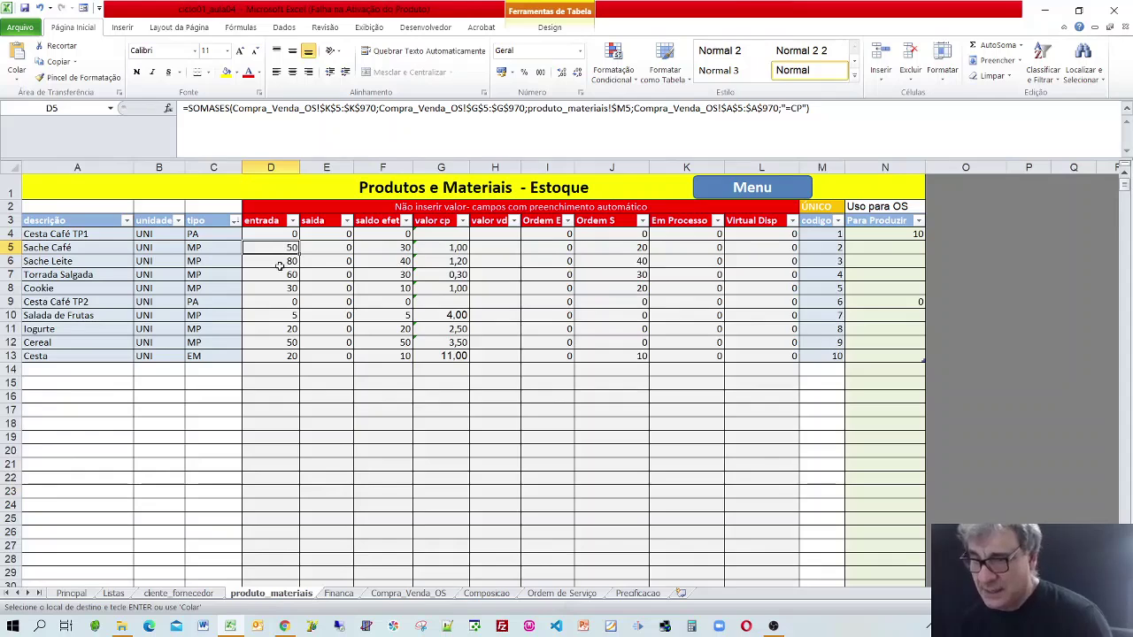
{"action": "left_click", "coordinate": [623, 248]}
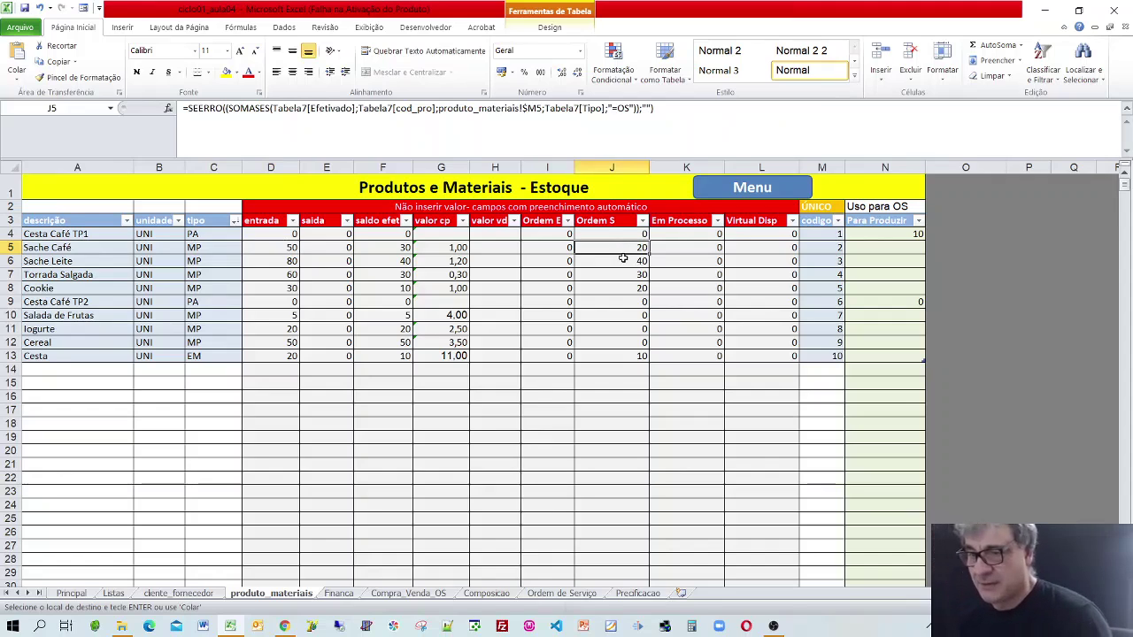
{"action": "left_click", "coordinate": [400, 250]}
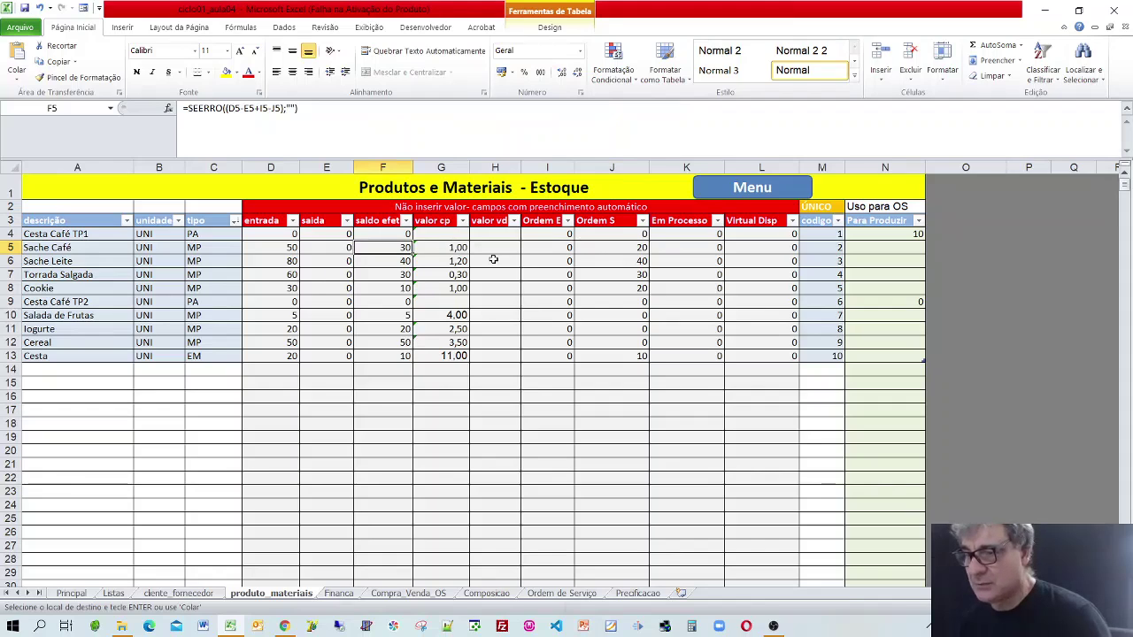
{"action": "left_click", "coordinate": [629, 249]}
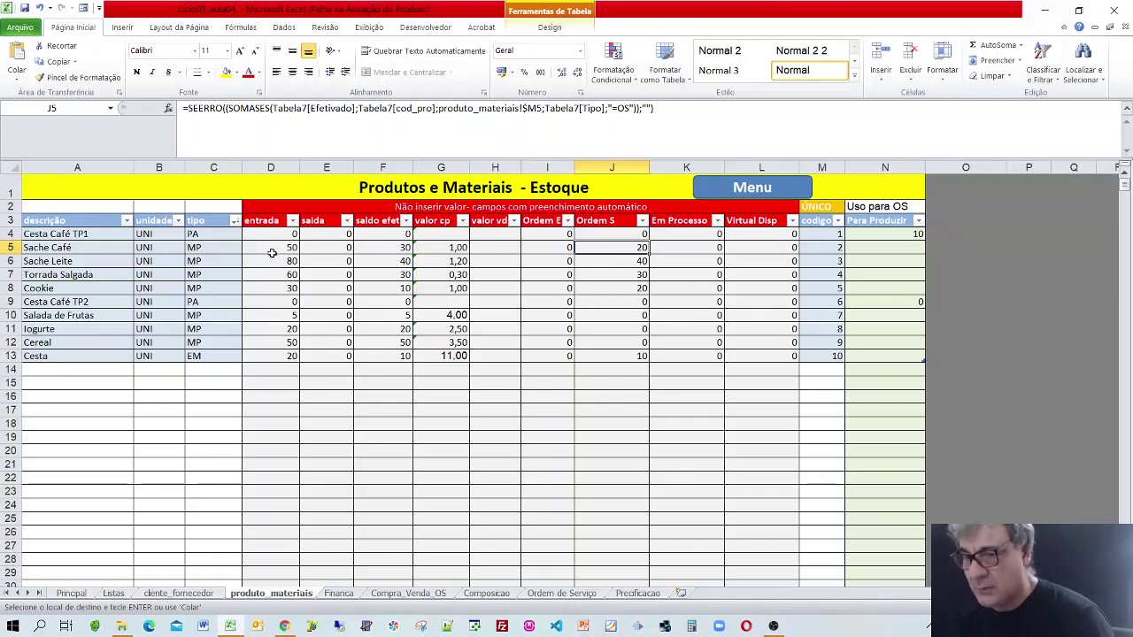
{"action": "left_click", "coordinate": [377, 247]}
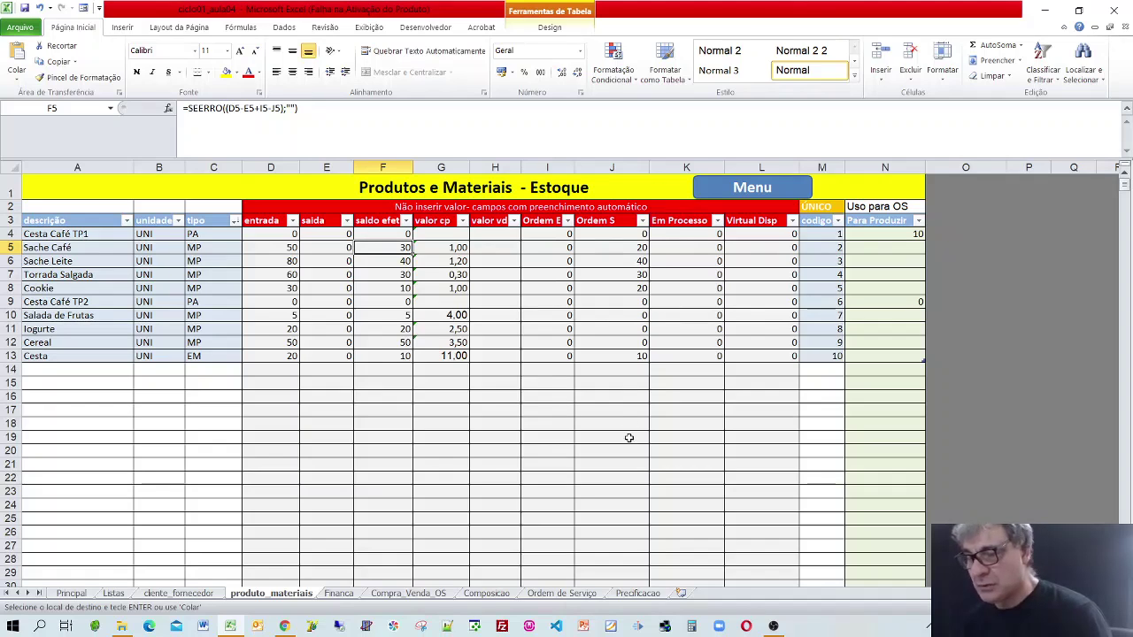
{"action": "left_click", "coordinate": [489, 594]}
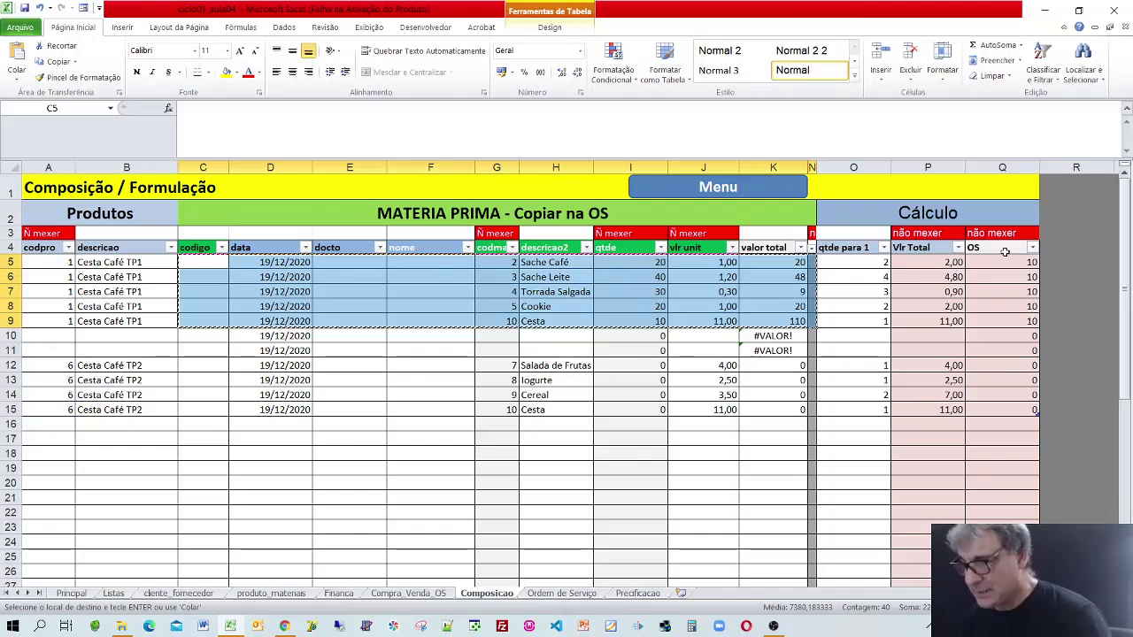
Step: In row 10 of the Ordem de Serviço table, add an entry dated 19/12/2020 for the product Cesta Café TP1
{"action": "left_click", "coordinate": [561, 593]}
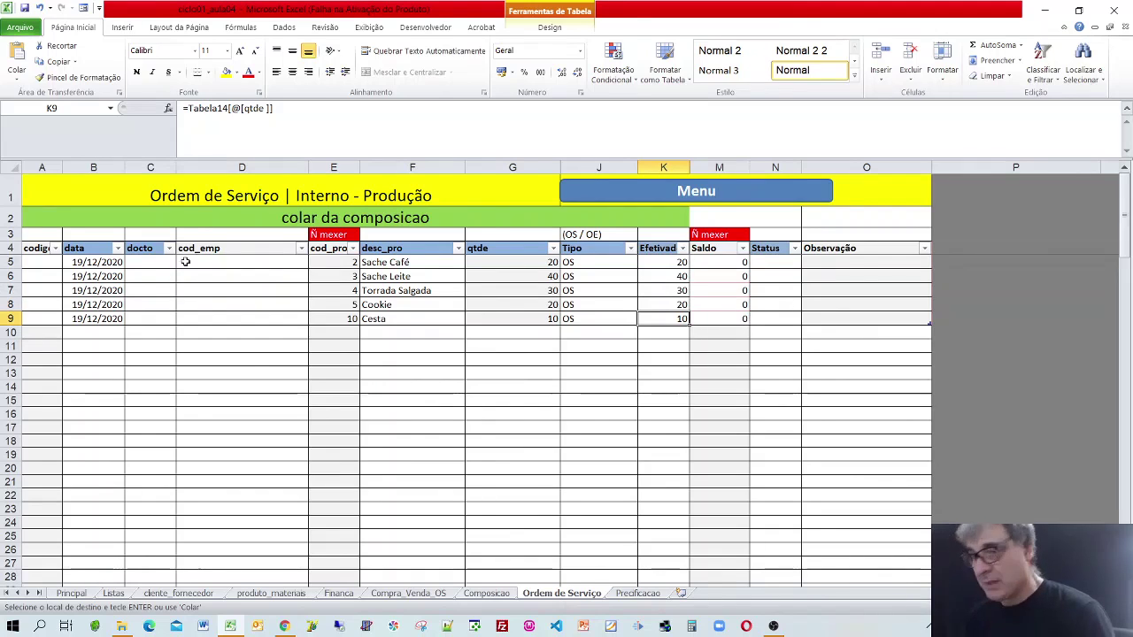
{"action": "left_click", "coordinate": [98, 332]}
{"action": "type", "text": "19"}
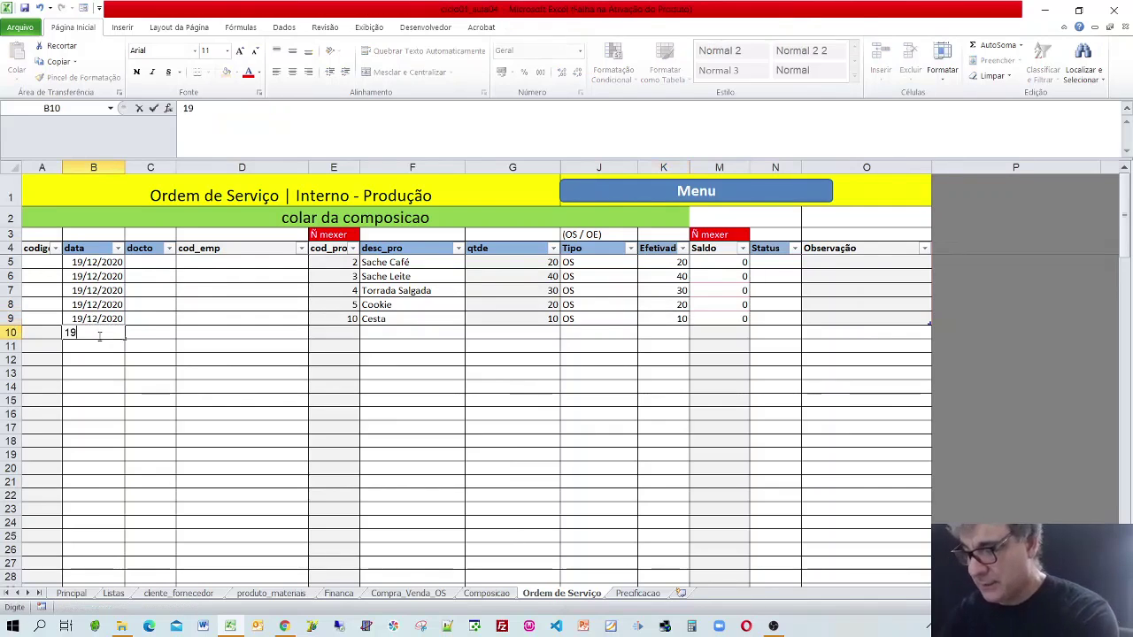
{"action": "type", "text": "/12/2020"}
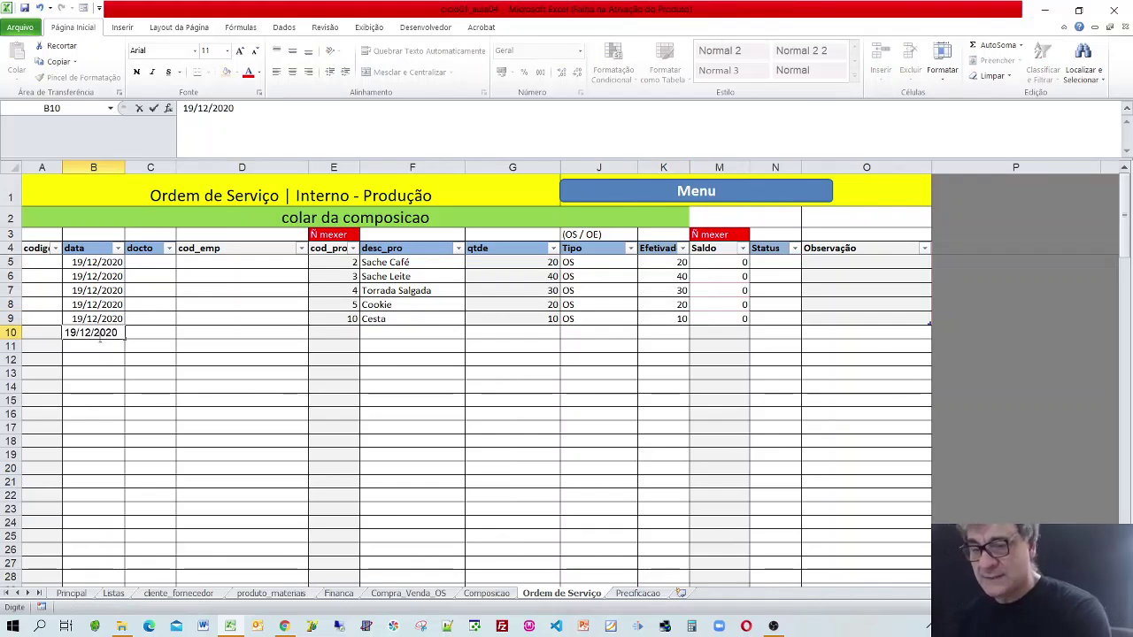
{"action": "left_click", "coordinate": [392, 336]}
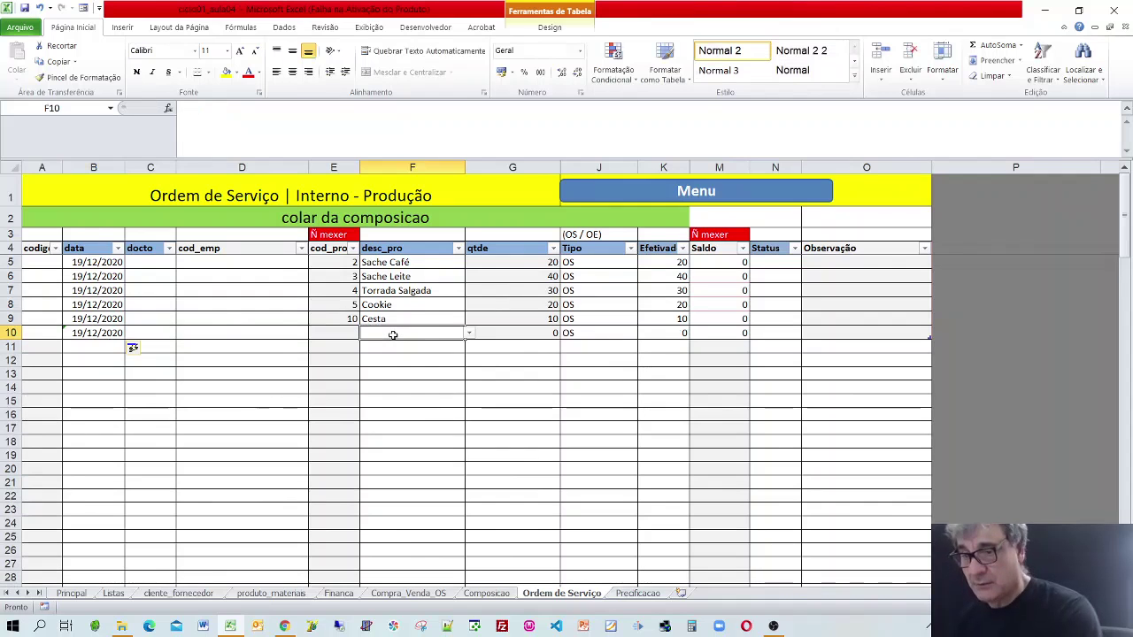
{"action": "left_click", "coordinate": [469, 335]}
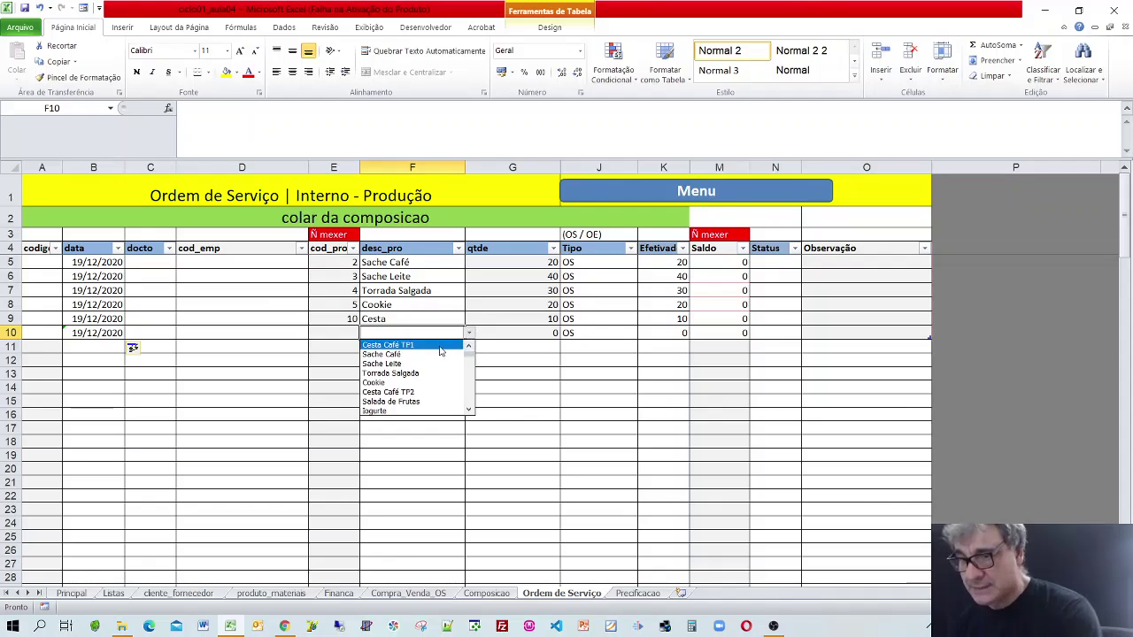
{"action": "left_click", "coordinate": [439, 346]}
Step: Set the Cesta Café TP1 row's qtde to 10 and its Tipo to OE
{"action": "left_click", "coordinate": [510, 334]}
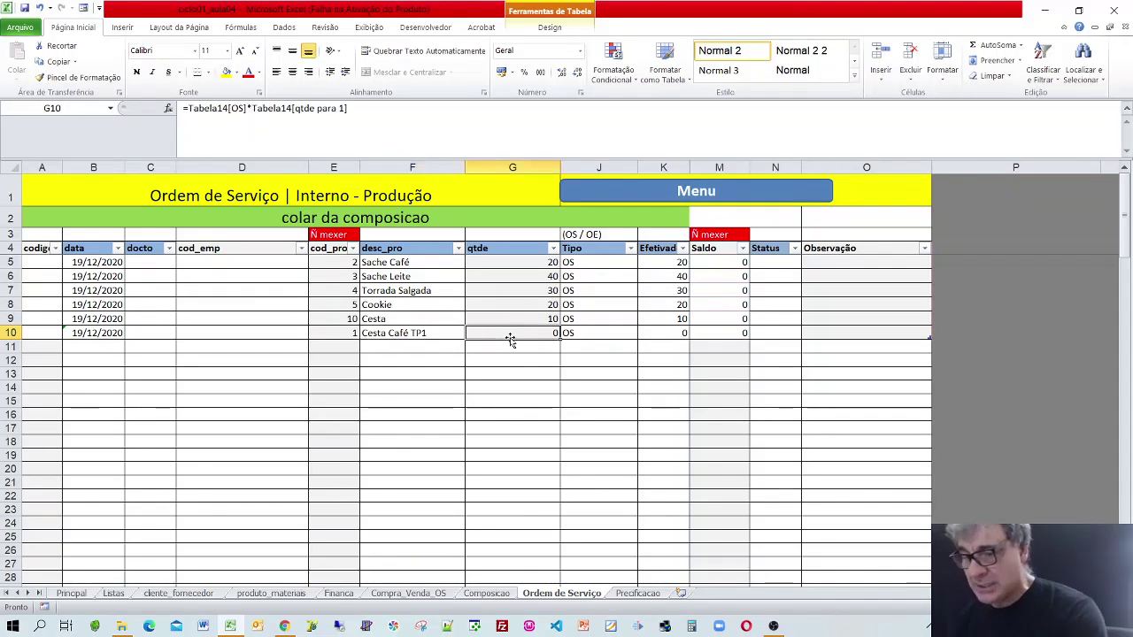
{"action": "type", "text": "10"}
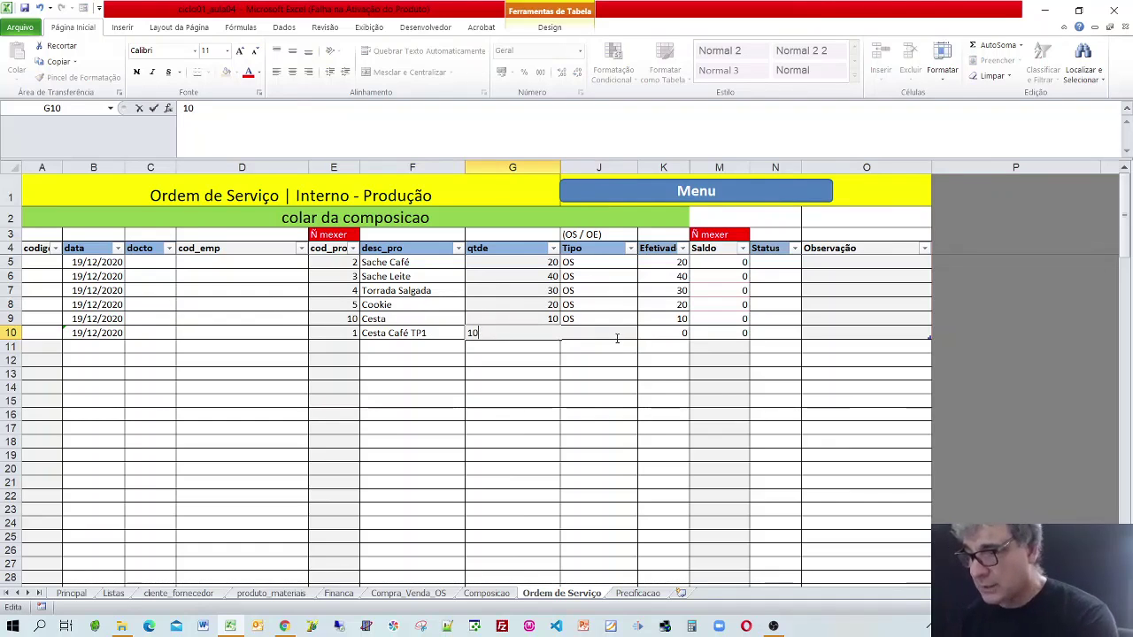
{"action": "left_click", "coordinate": [610, 331]}
{"action": "type", "text": "oe"}
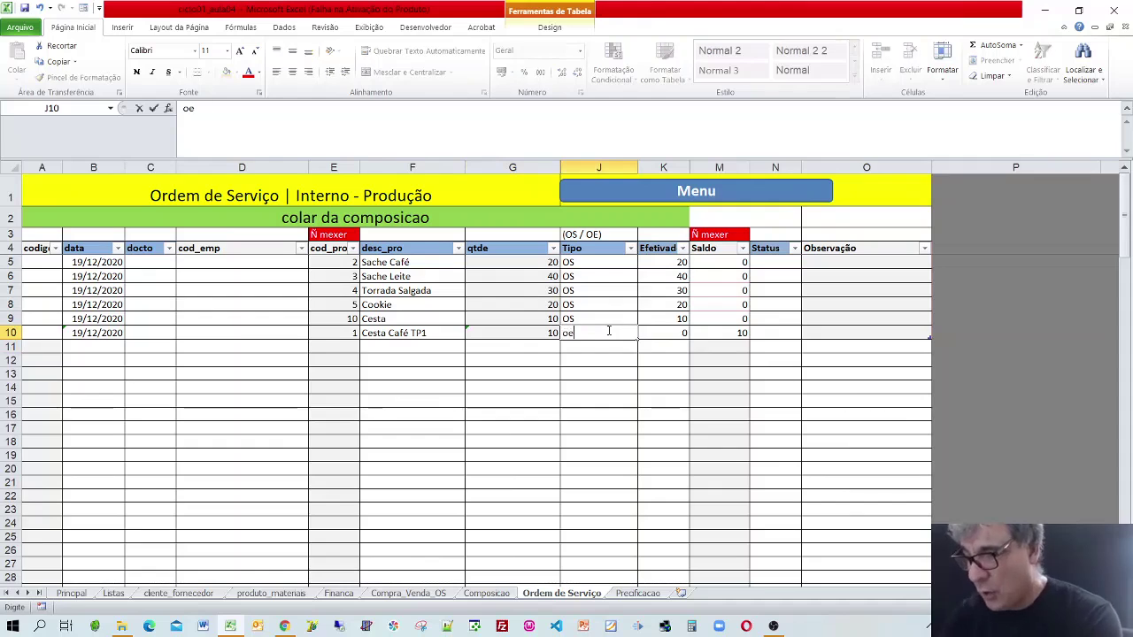
{"action": "key", "text": "BackSpace"}
{"action": "type", "text": "OE"}
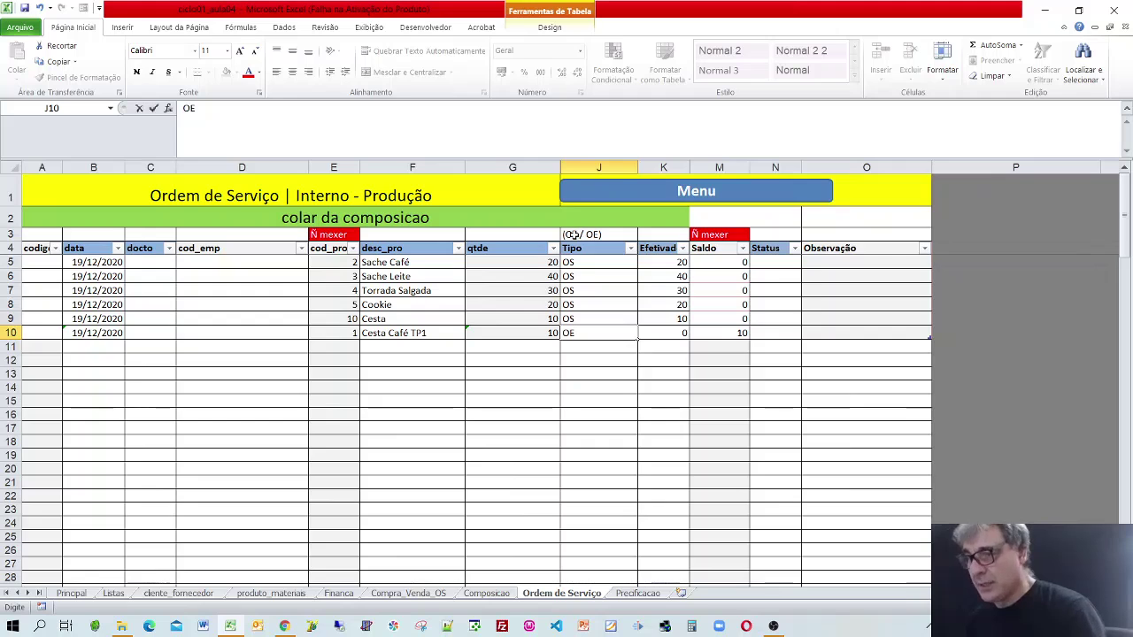
Step: Set the Cesta Café TP1 row's Efetivado to 3 and check its Saldo
{"action": "left_click", "coordinate": [663, 332]}
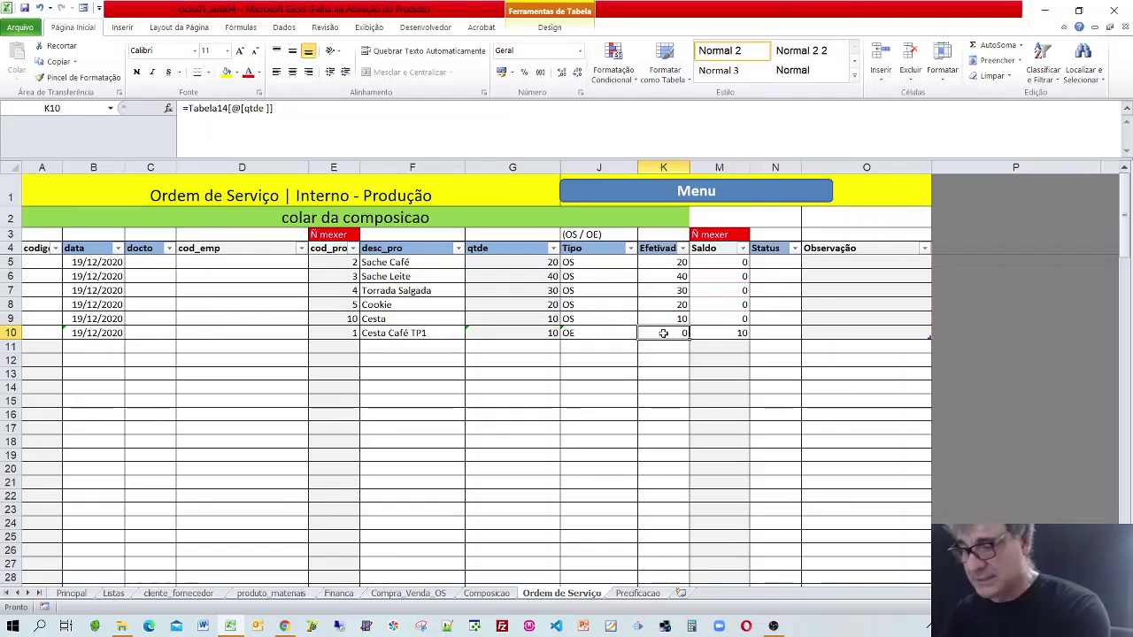
{"action": "type", "text": "3"}
{"action": "left_click", "coordinate": [706, 345]}
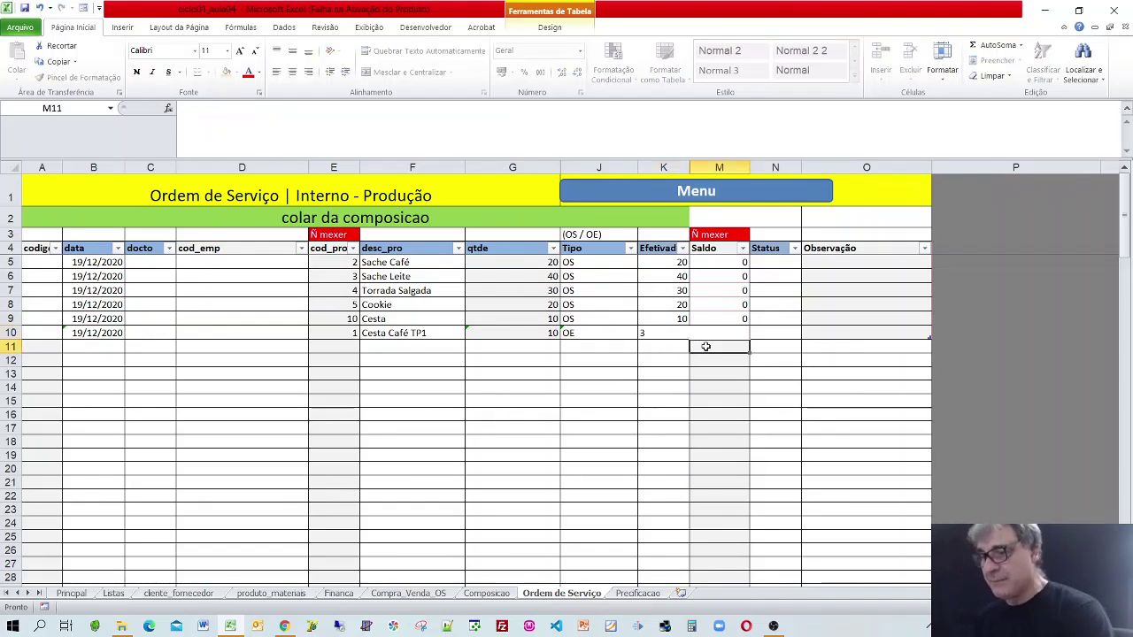
{"action": "left_click", "coordinate": [718, 334]}
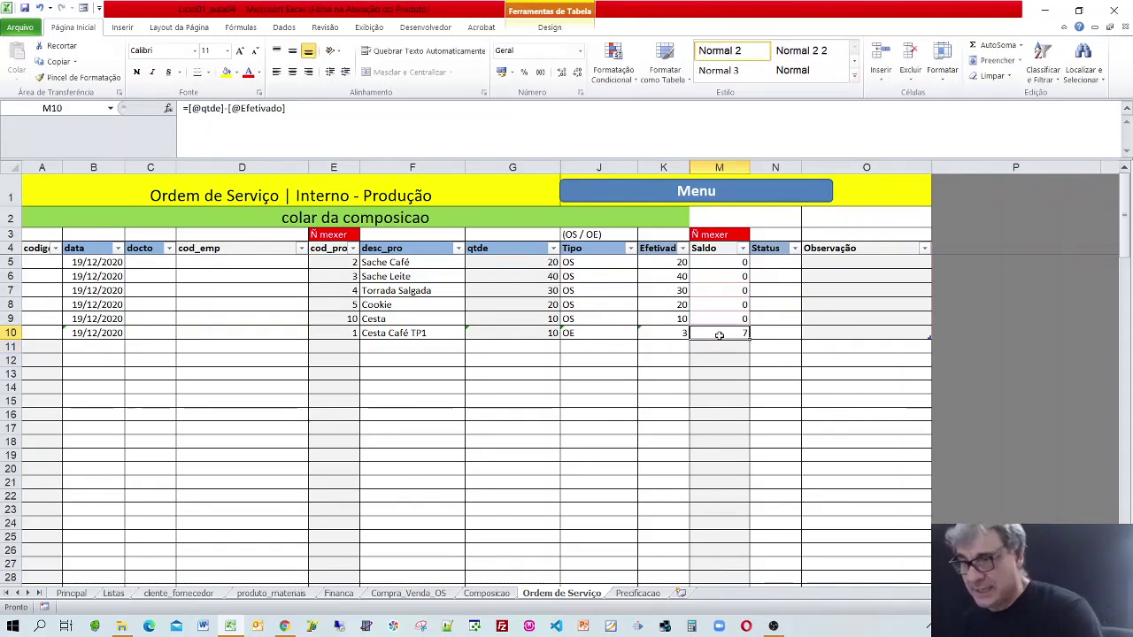
{"action": "left_click", "coordinate": [662, 339]}
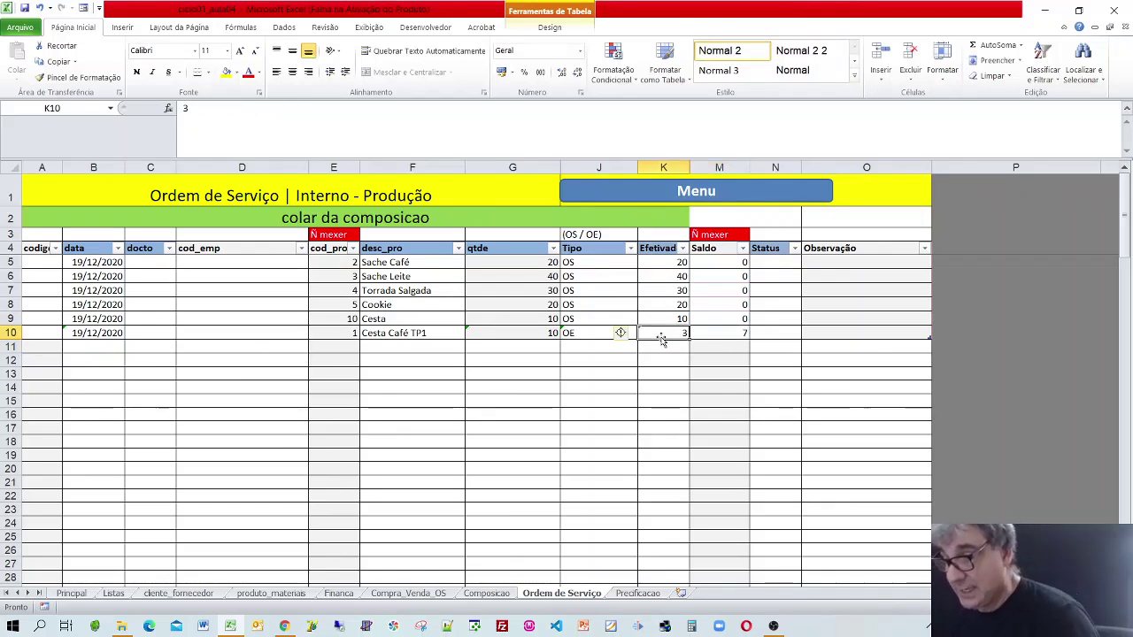
{"action": "left_click", "coordinate": [713, 331]}
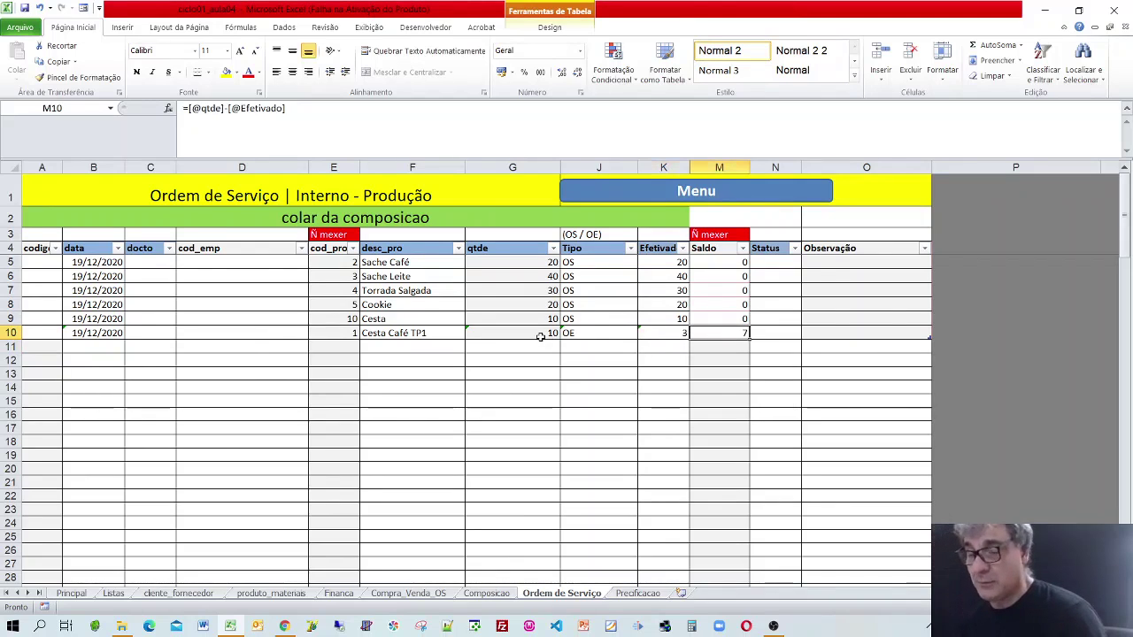
{"action": "left_click", "coordinate": [663, 332]}
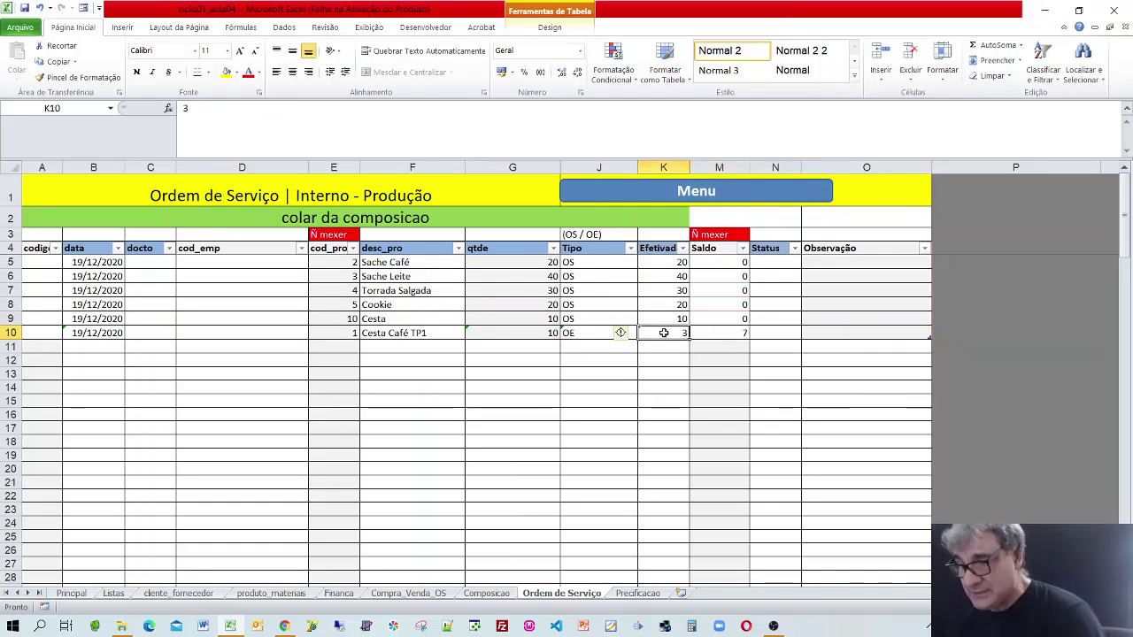
Step: On produto_materiais, examine the saldo efet, Ordem E, Em Processo and Virtual Disp formulas for Cesta Café TP1
{"action": "left_click", "coordinate": [301, 594]}
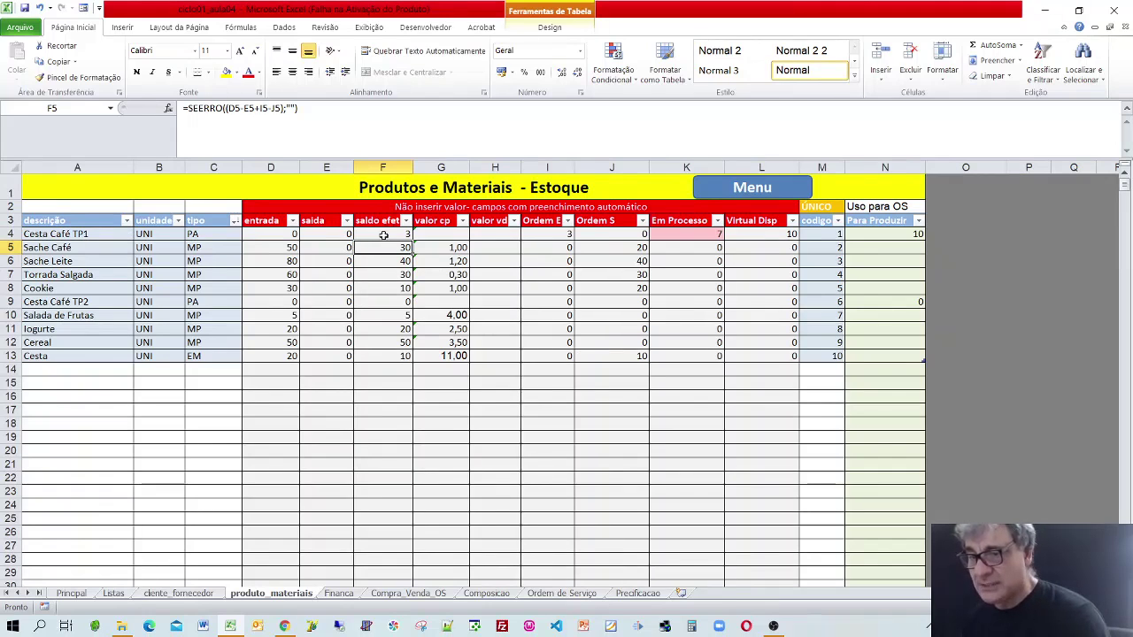
{"action": "left_click", "coordinate": [383, 235]}
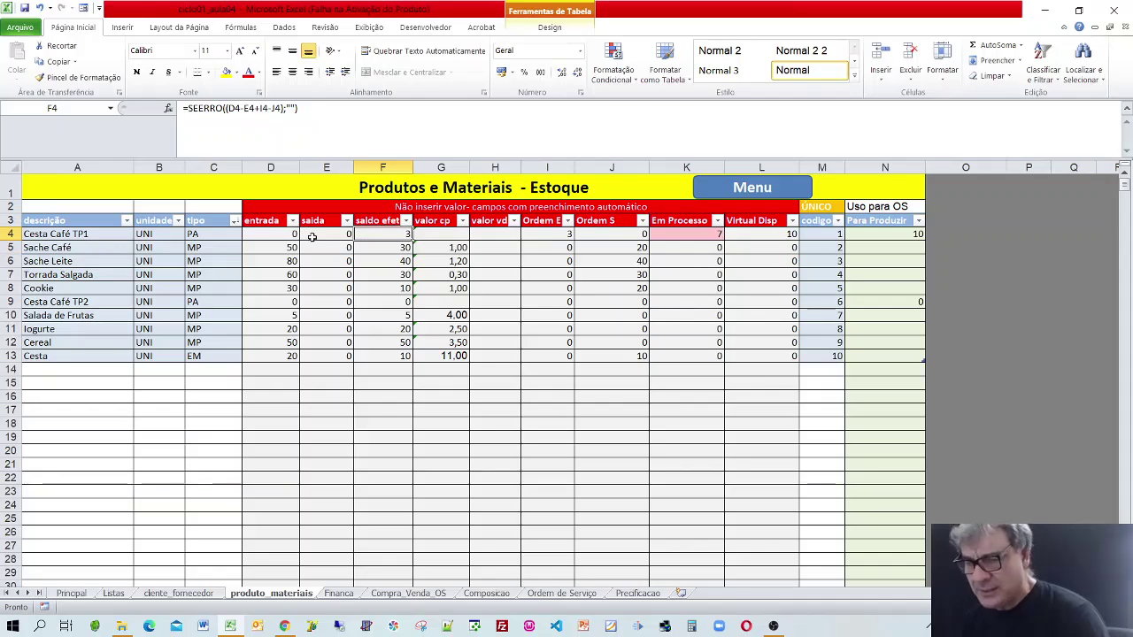
{"action": "left_click", "coordinate": [548, 234]}
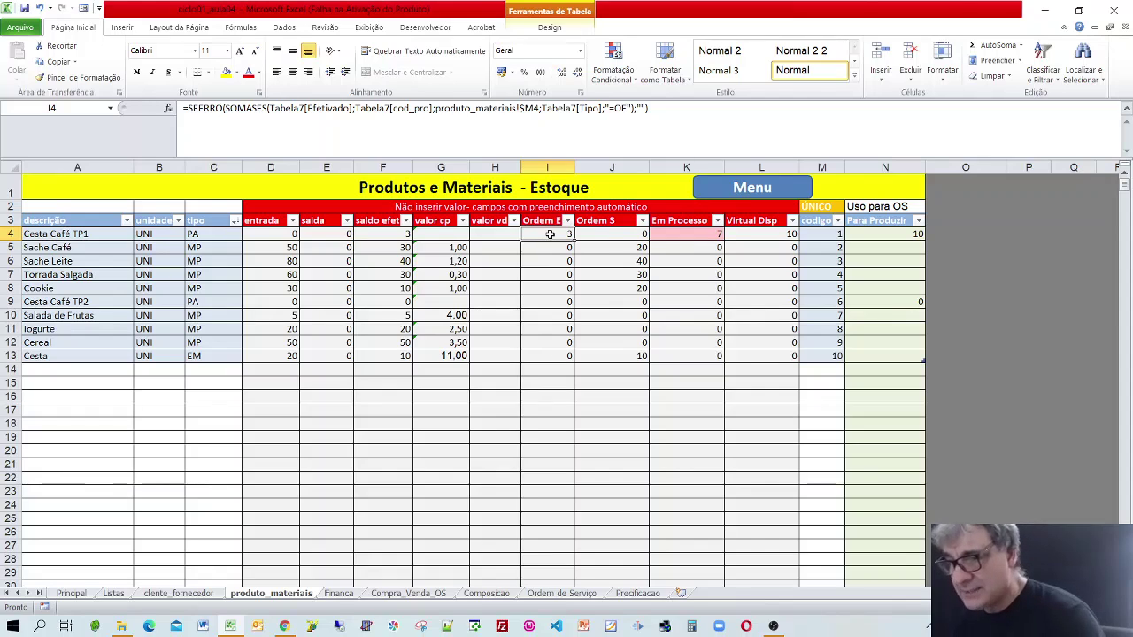
{"action": "left_click", "coordinate": [677, 234]}
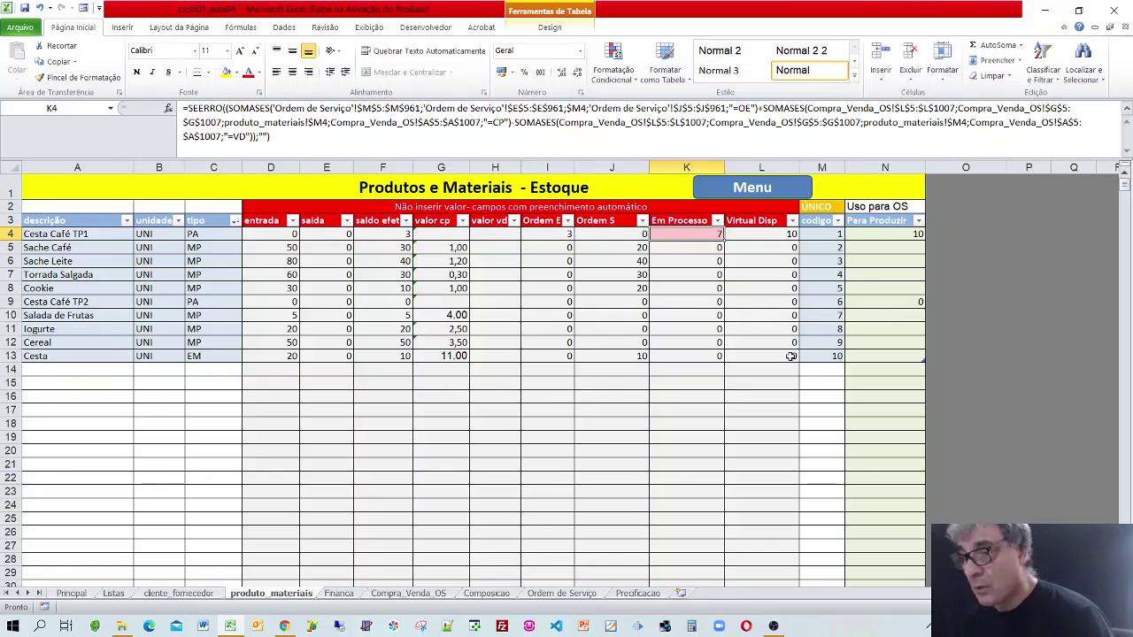
{"action": "left_click", "coordinate": [757, 239]}
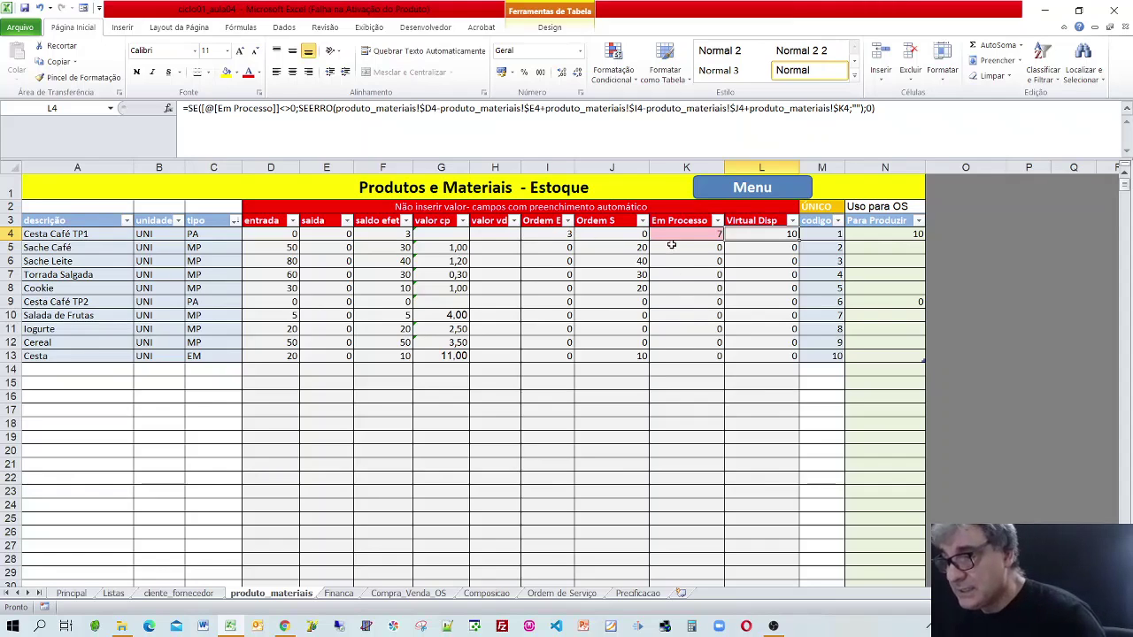
{"action": "left_click", "coordinate": [386, 235]}
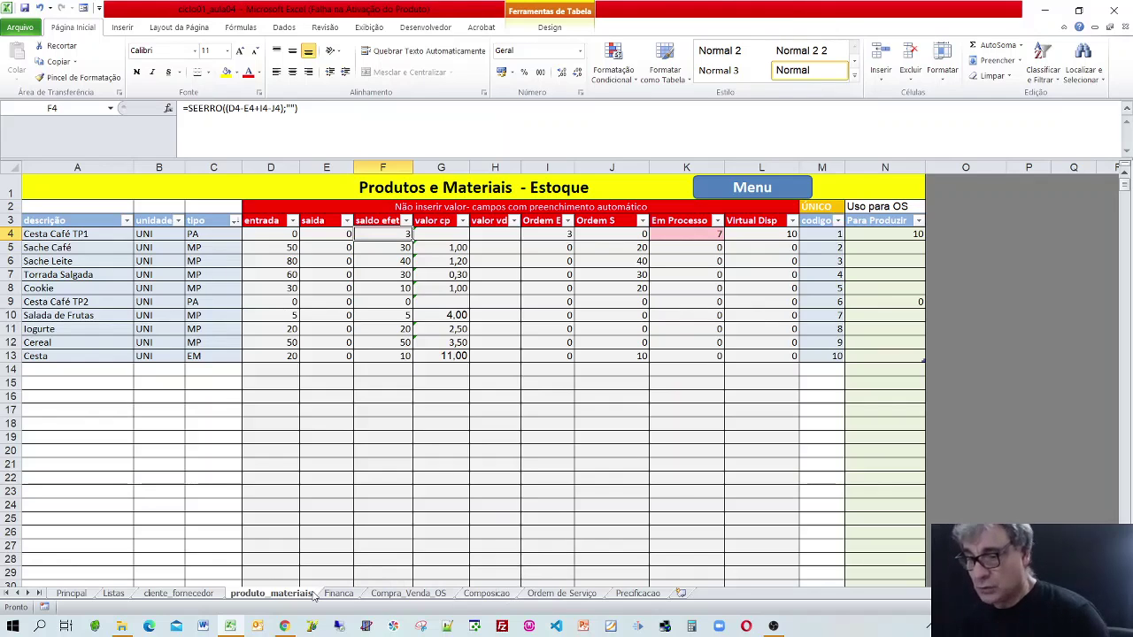
Step: On Ordem de Serviço, review the Saldo filter options and the docto and cod_emp fields of the Cesta Café TP1 row
{"action": "left_click", "coordinate": [562, 594]}
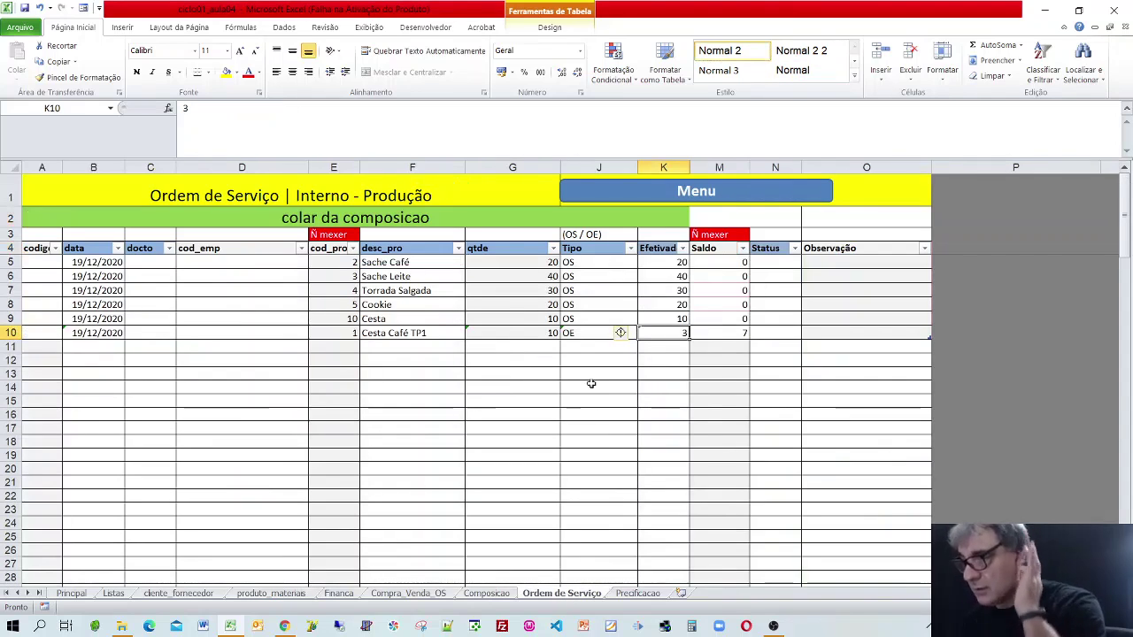
{"action": "left_click", "coordinate": [581, 347]}
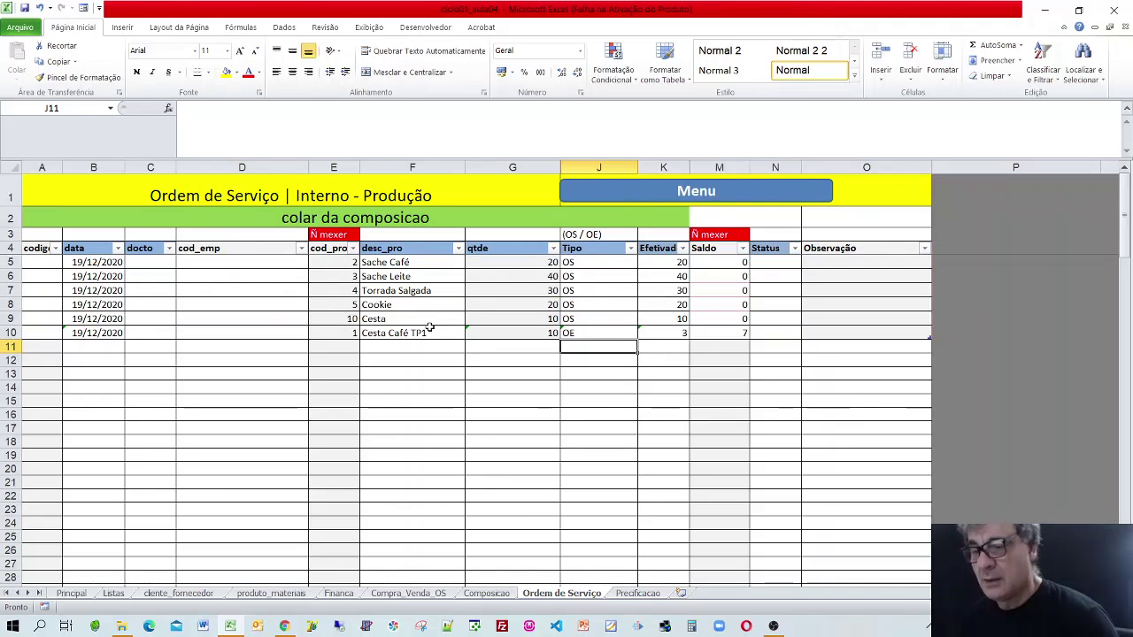
{"action": "left_click", "coordinate": [742, 248]}
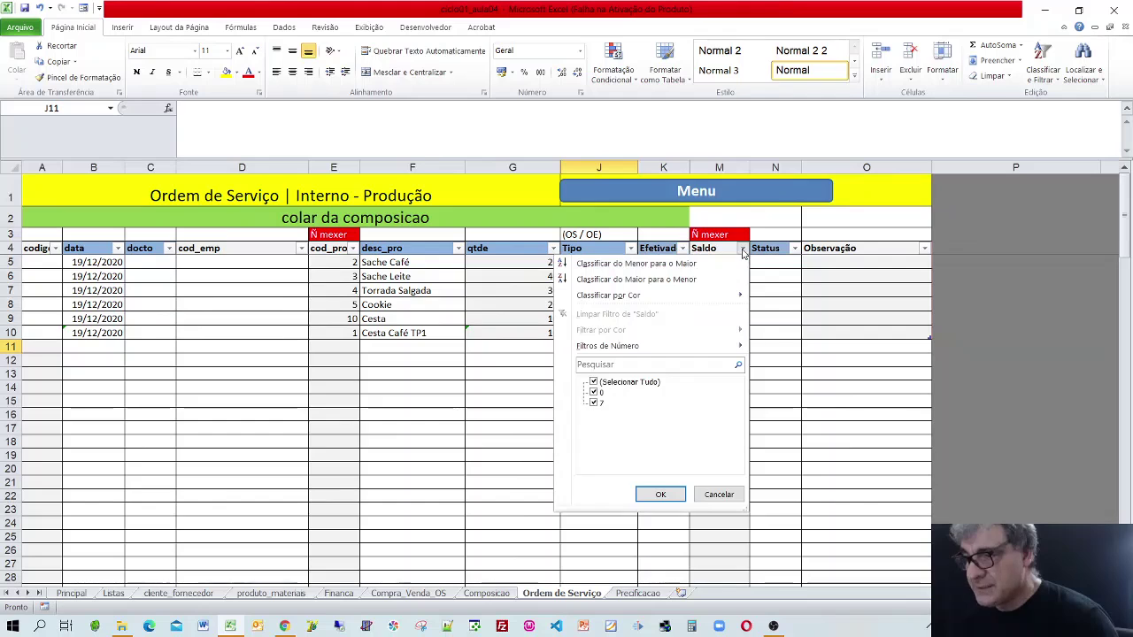
{"action": "left_click", "coordinate": [794, 387]}
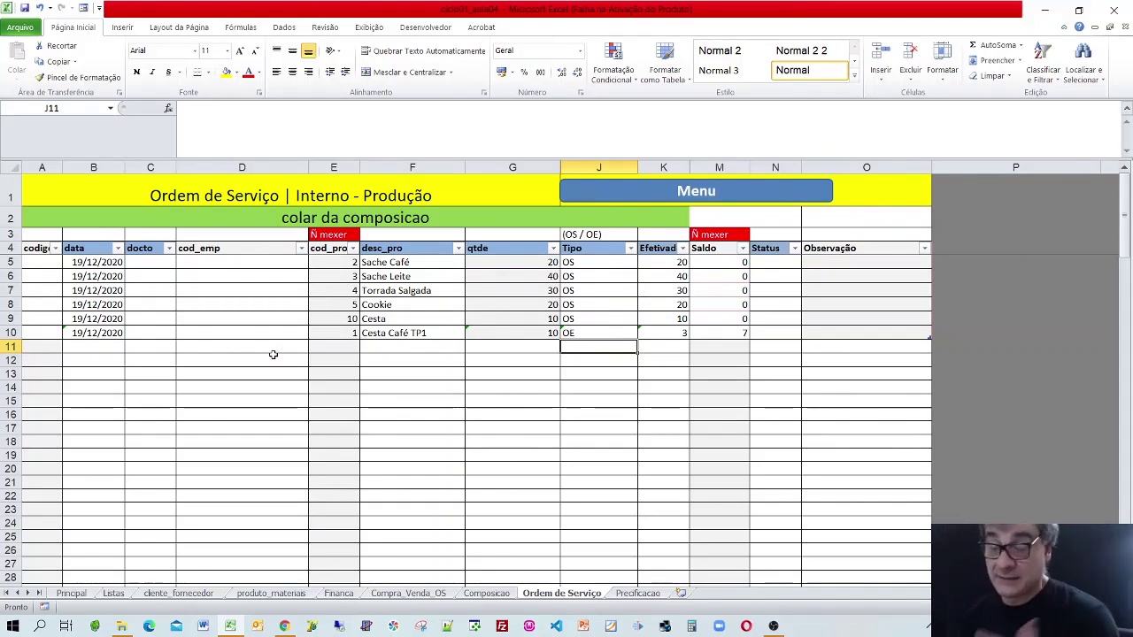
{"action": "left_click", "coordinate": [237, 328]}
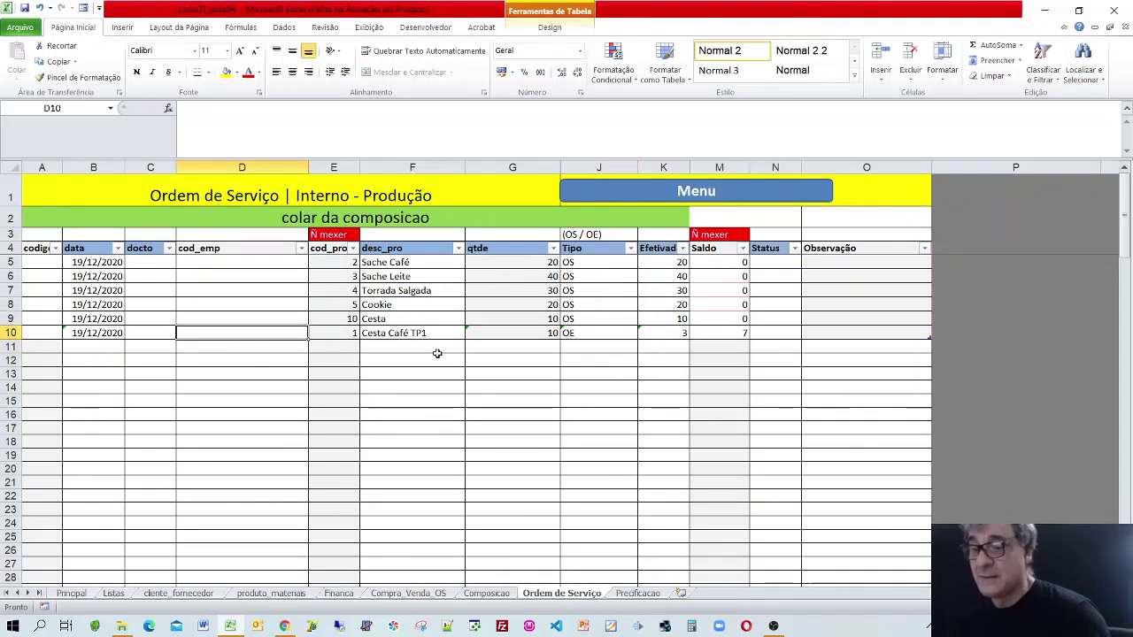
{"action": "key", "text": "ctrl+shift+8"}
{"action": "left_click", "coordinate": [153, 333]}
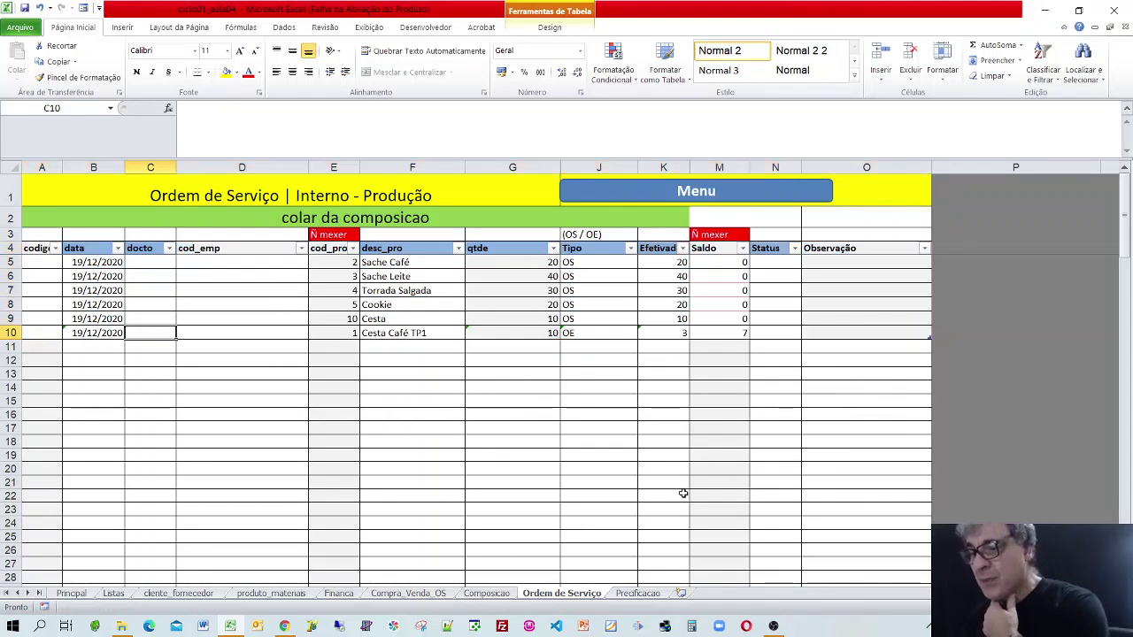